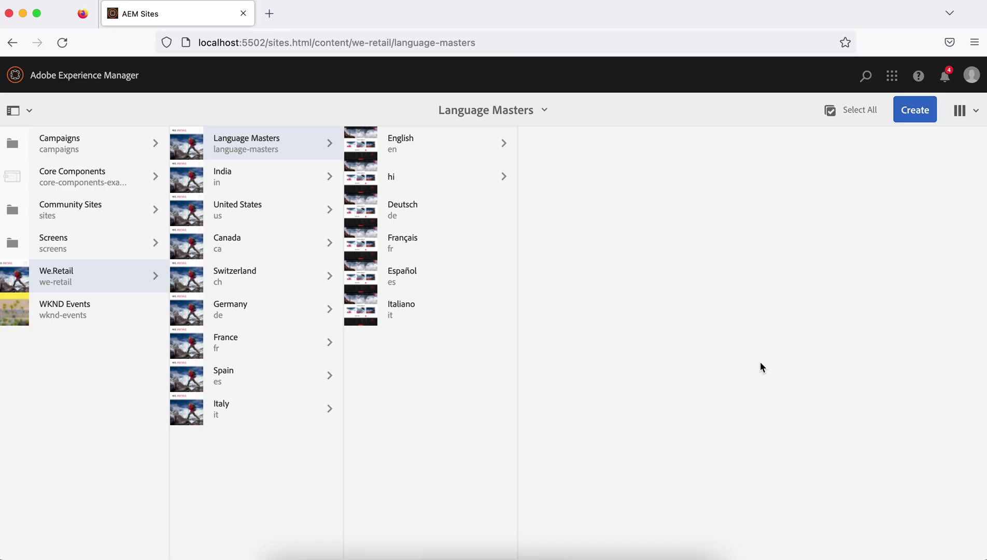
Open the English language master and start a new Page from the Create menu.
{"action": "left_click", "coordinate": [410, 144]}
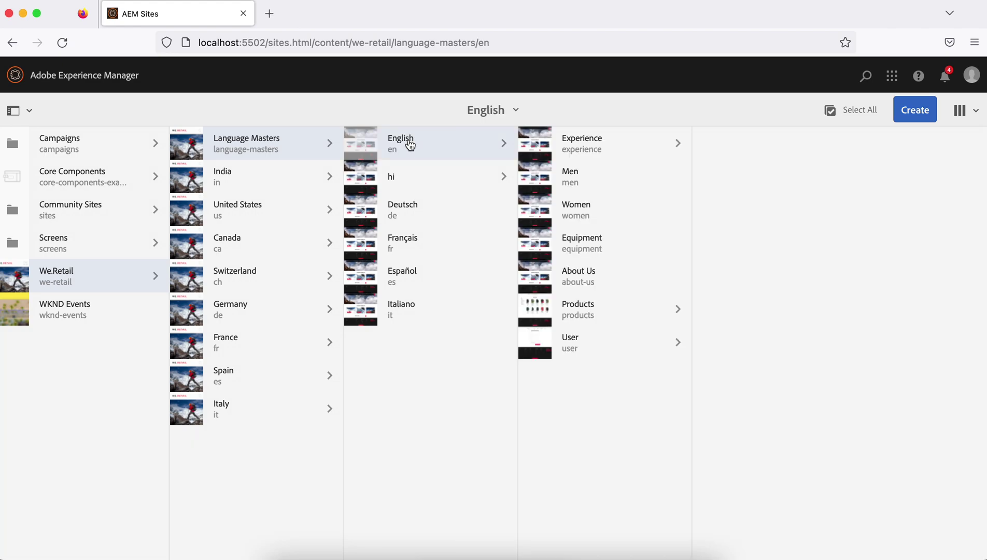
{"action": "left_click", "coordinate": [931, 111]}
{"action": "left_click", "coordinate": [853, 147]}
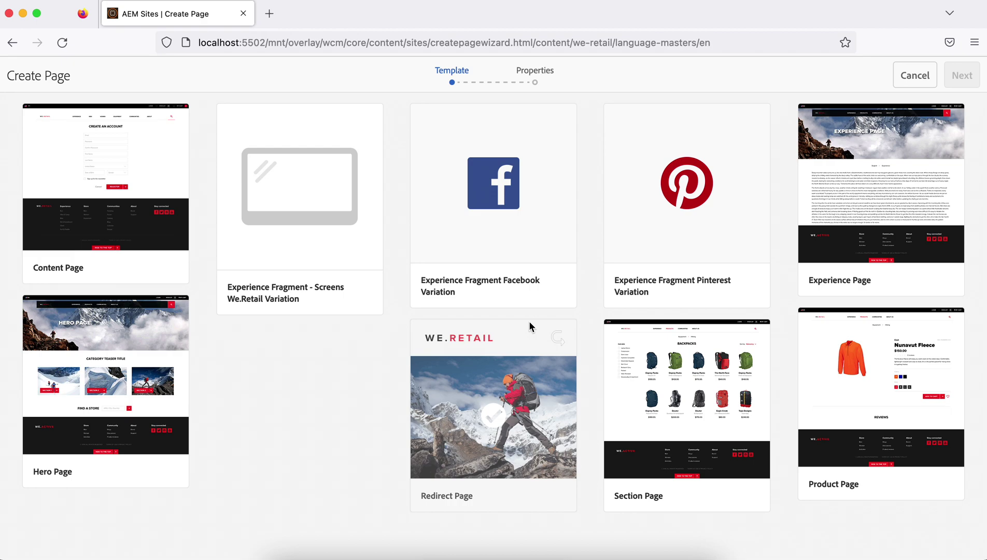
Choose the Content Page template and enter 'Test Page' as the page Title.
{"action": "left_click", "coordinate": [101, 193]}
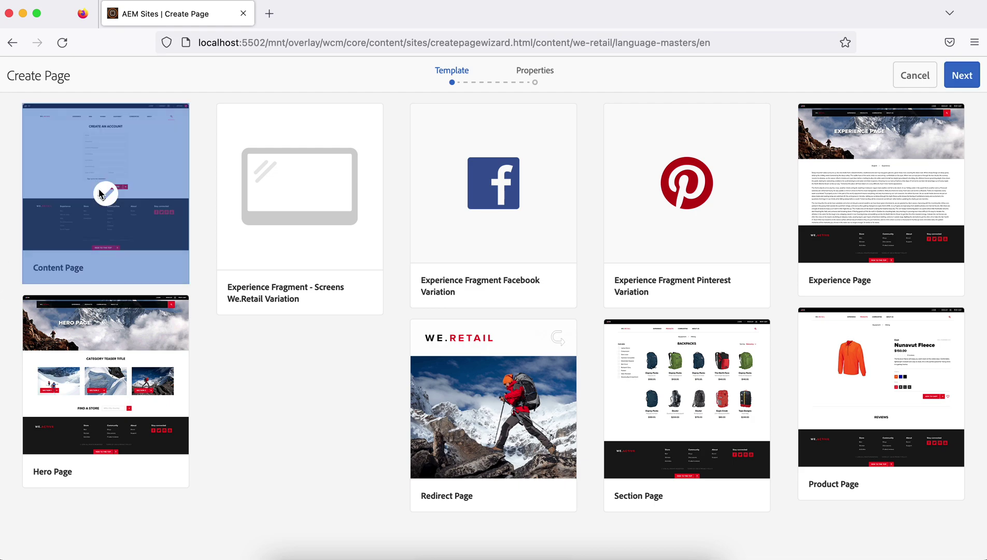
{"action": "left_click", "coordinate": [963, 75]}
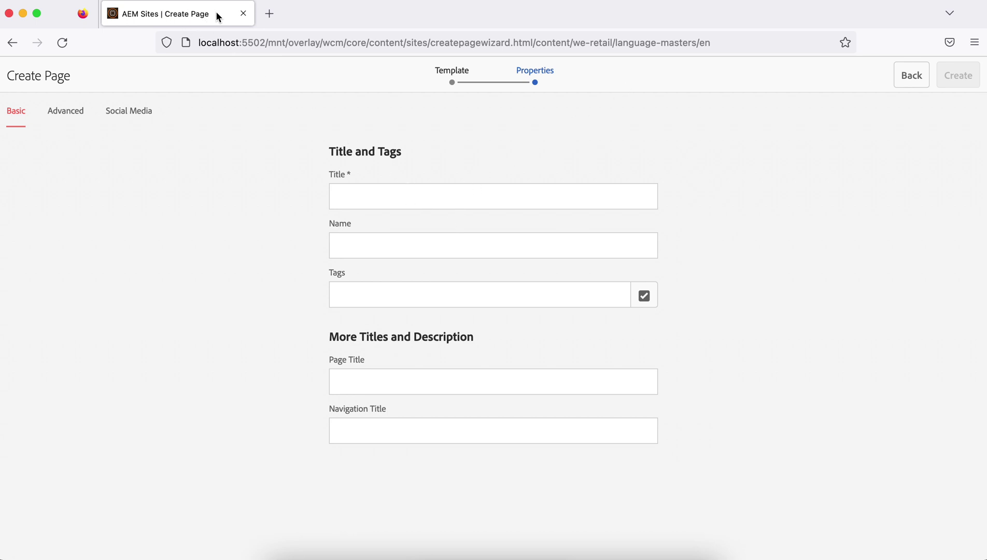
{"action": "left_click", "coordinate": [354, 253]}
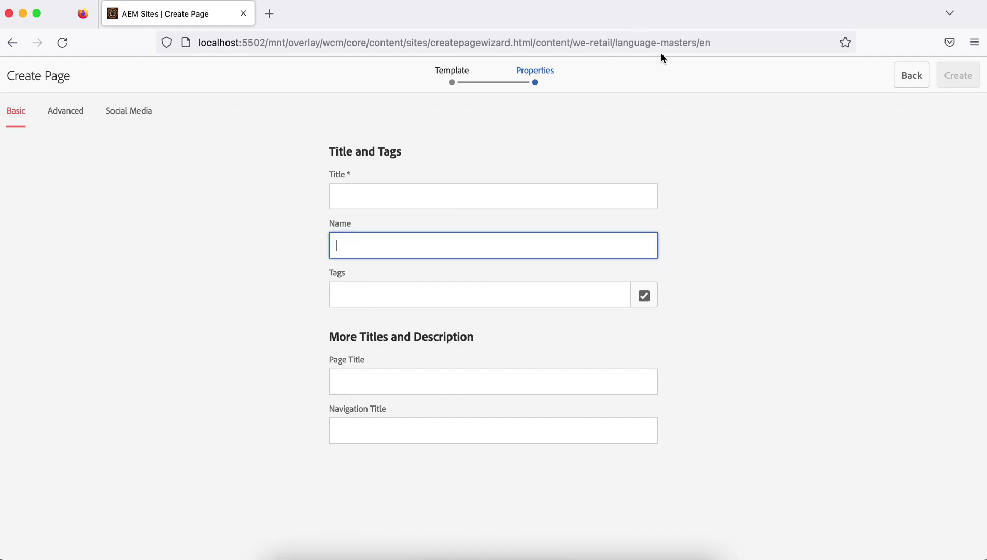
{"action": "left_click_drag", "start_coordinate": [615, 43], "coordinate": [698, 46]}
{"action": "left_click", "coordinate": [747, 42]}
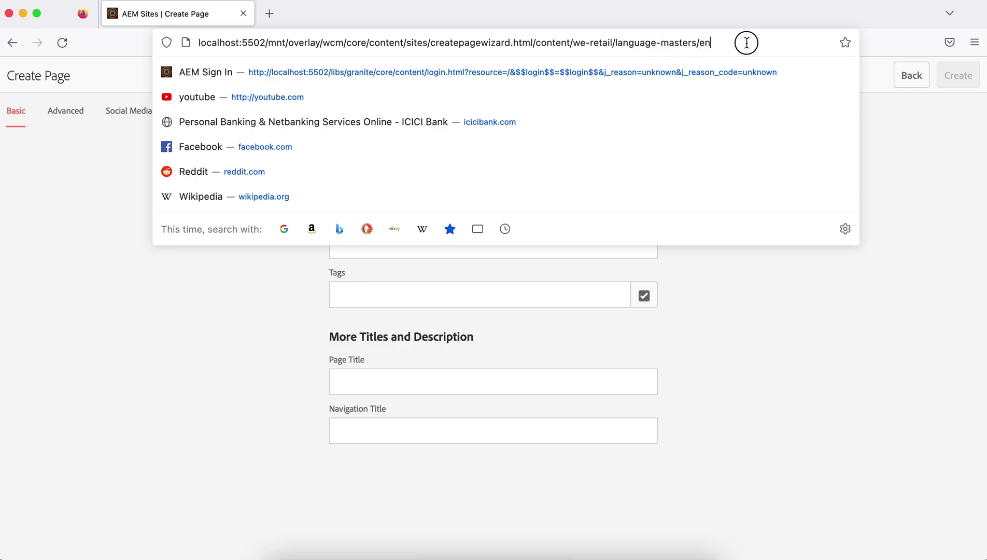
{"action": "left_click", "coordinate": [894, 213]}
{"action": "left_click", "coordinate": [392, 196]}
{"action": "type", "text": "Test Page"}
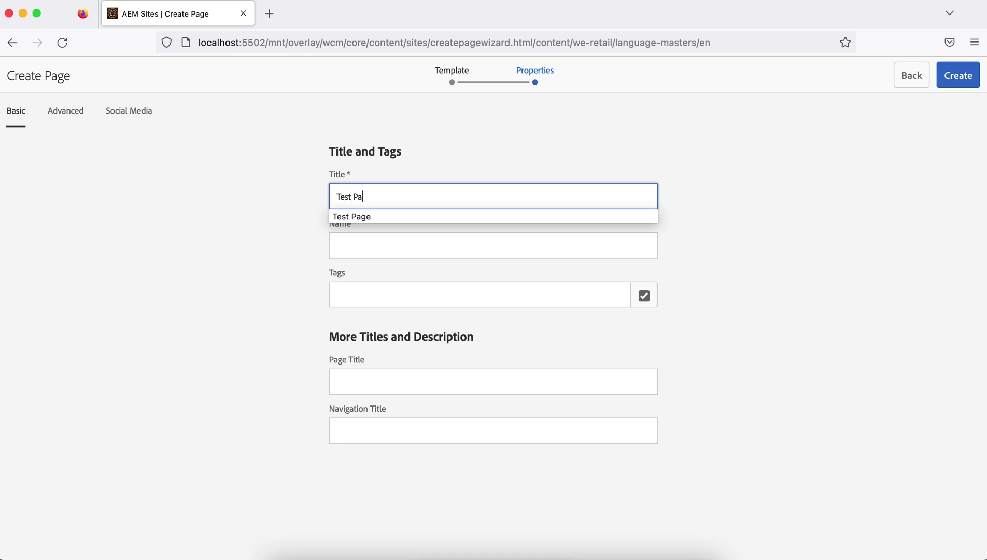
{"action": "left_click", "coordinate": [795, 251]}
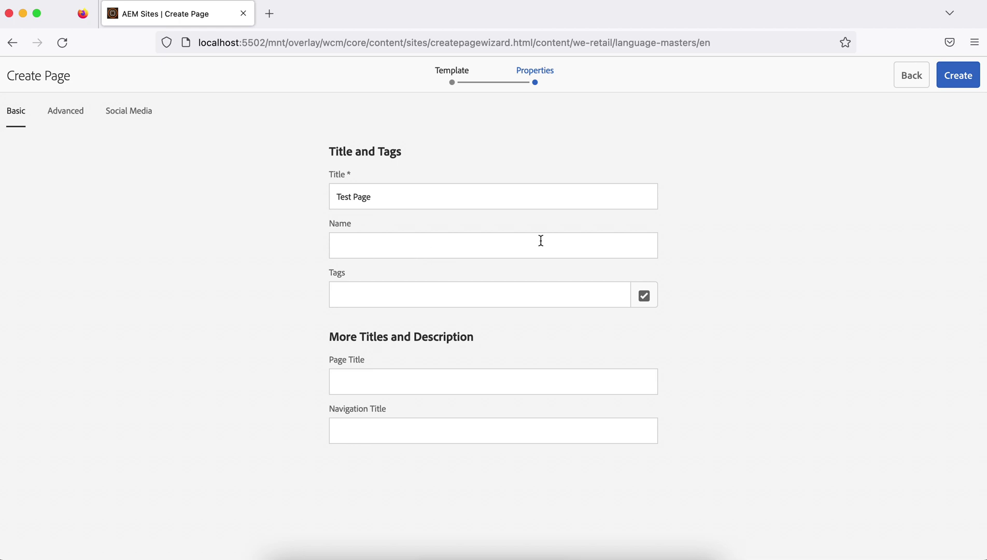
{"action": "left_click", "coordinate": [376, 205]}
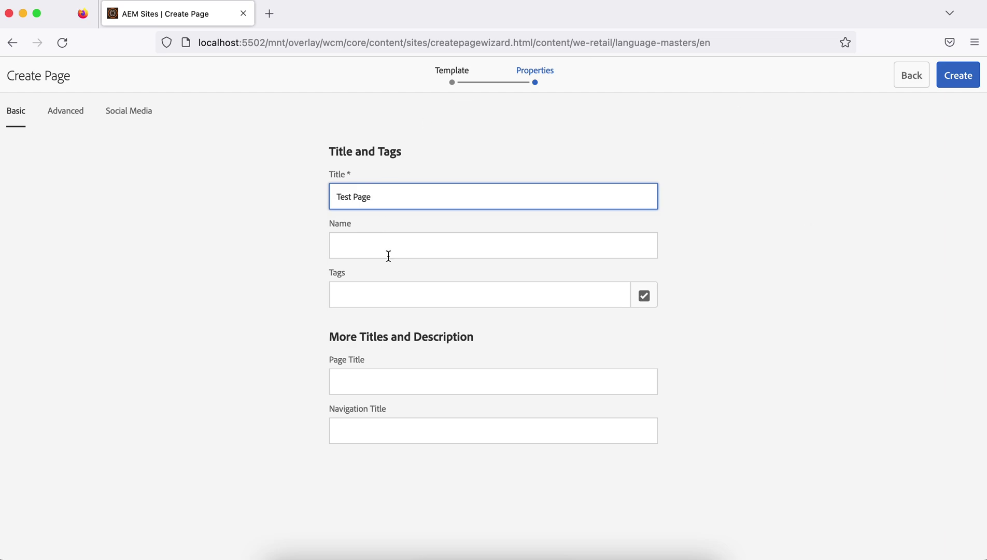
Review the Advanced and Social Media settings, create Test Page and open it.
{"action": "left_click", "coordinate": [65, 115]}
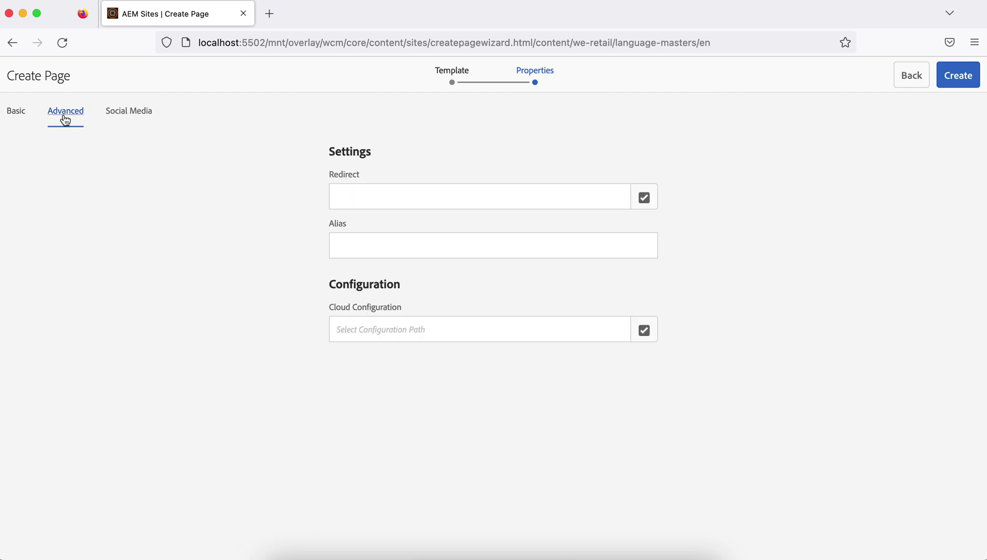
{"action": "left_click", "coordinate": [135, 116]}
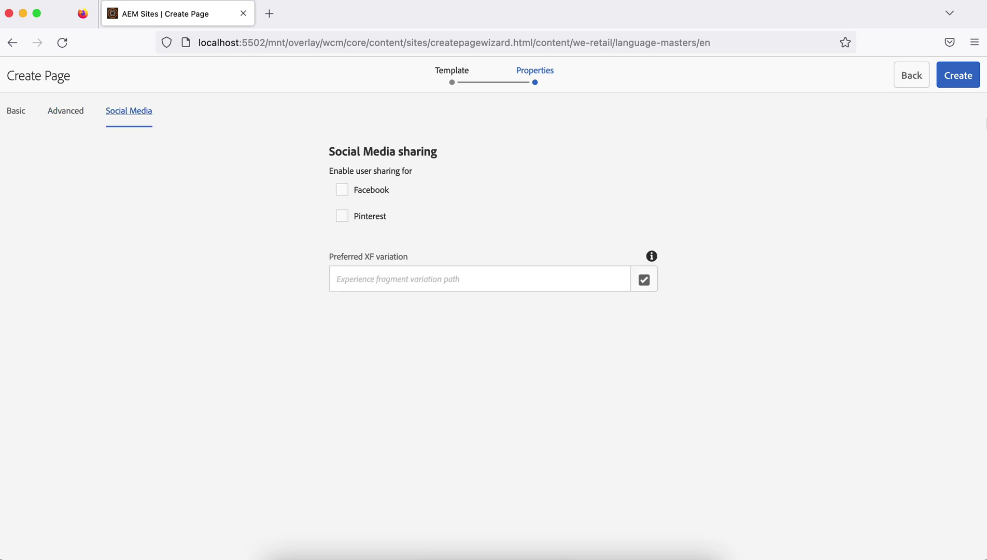
{"action": "left_click", "coordinate": [958, 76]}
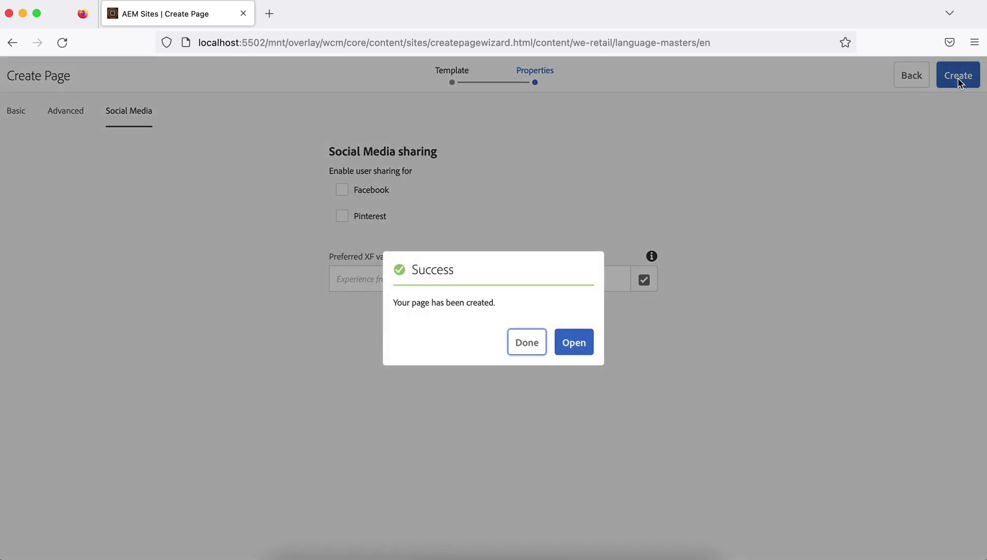
{"action": "left_click", "coordinate": [571, 345]}
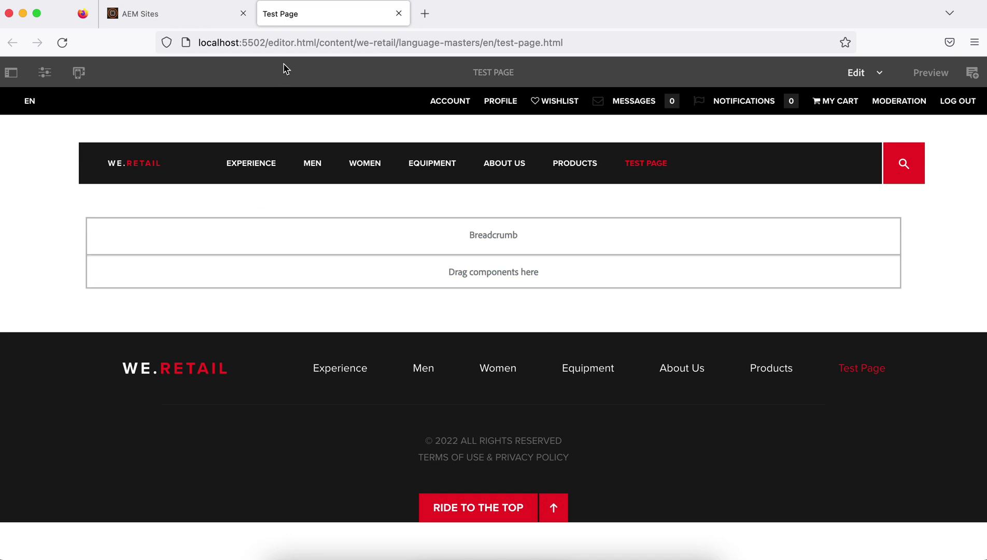
Highlight editor.html and the /content page path in the editor's address bar.
{"action": "left_click", "coordinate": [282, 43]}
{"action": "left_click_drag", "start_coordinate": [268, 43], "coordinate": [317, 42]}
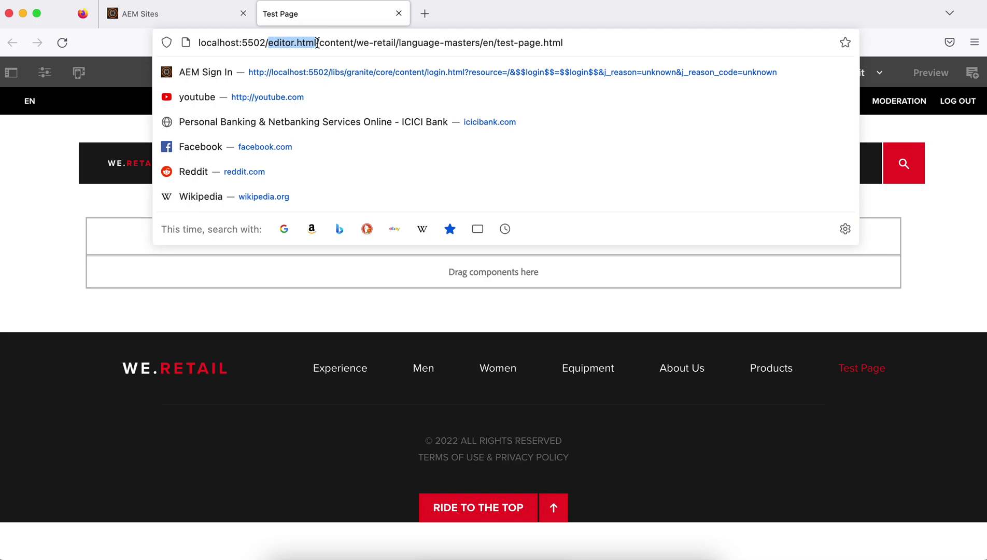
{"action": "left_click", "coordinate": [317, 42]}
{"action": "left_click_drag", "start_coordinate": [317, 42], "coordinate": [541, 45]}
{"action": "key", "text": "Escape"}
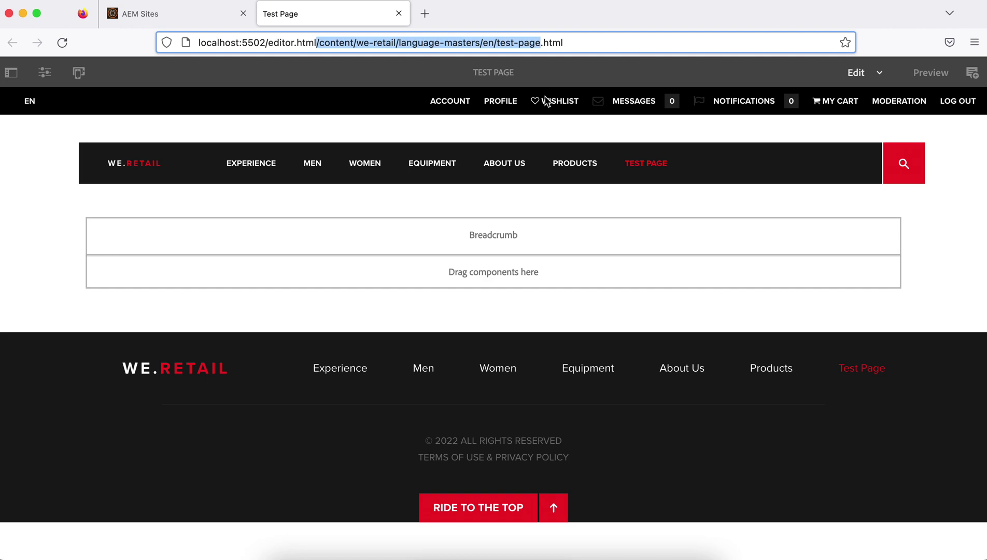
Insert an Image component into the empty drop area below the Breadcrumb.
{"action": "left_click", "coordinate": [534, 249]}
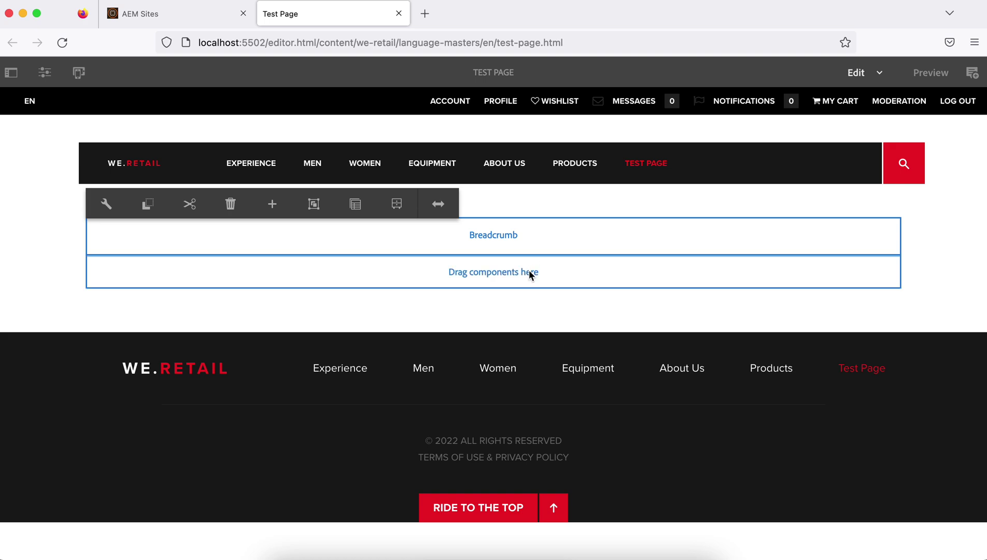
{"action": "left_click", "coordinate": [526, 272]}
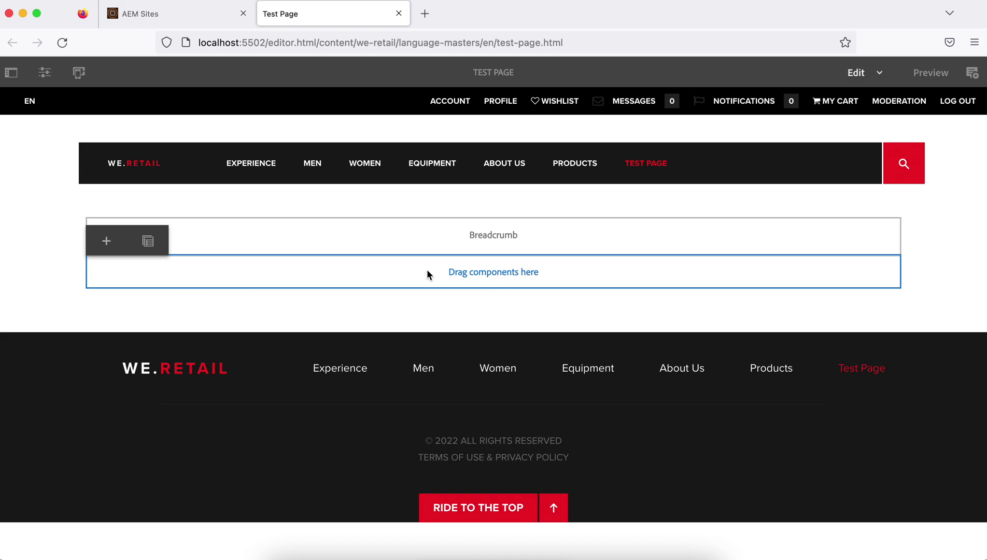
{"action": "left_click", "coordinate": [106, 243]}
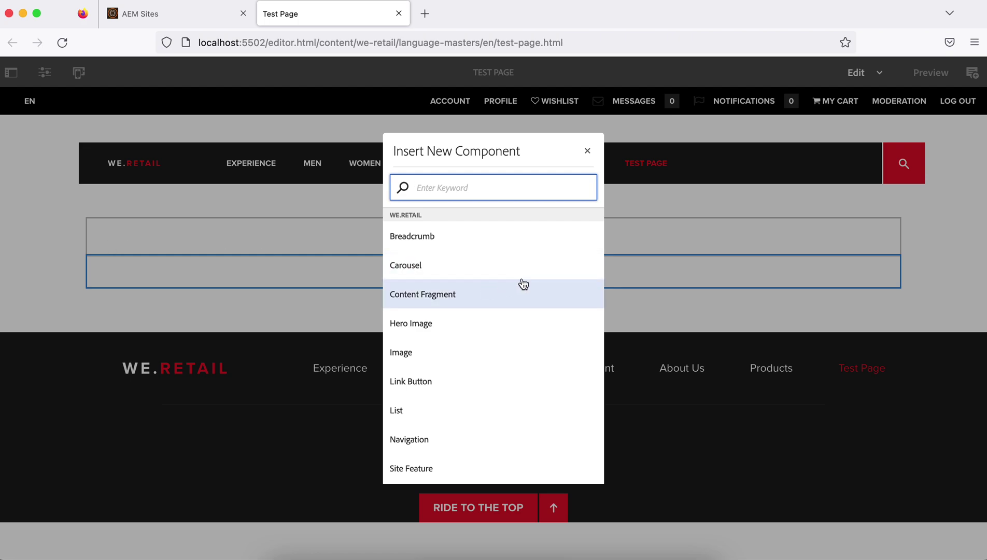
{"action": "left_click", "coordinate": [670, 267]}
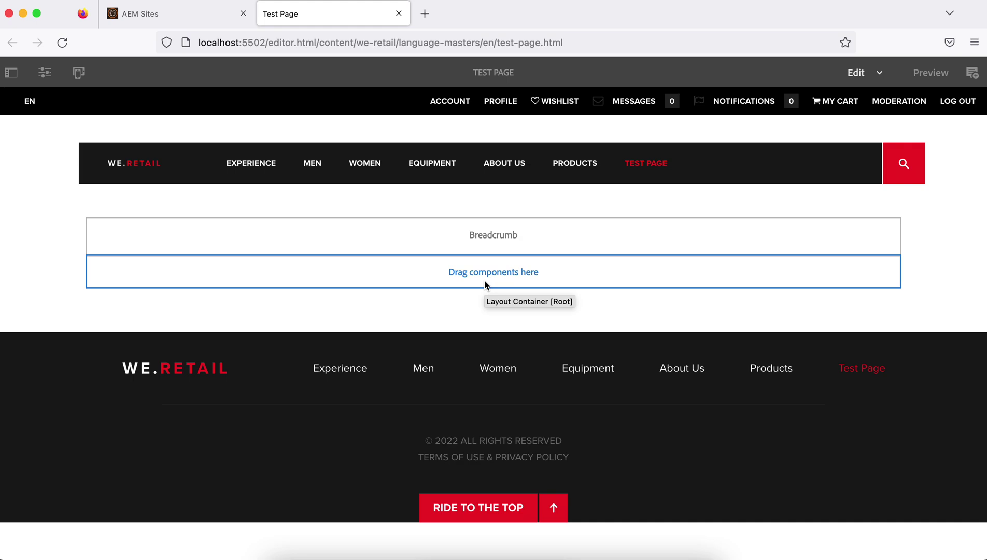
{"action": "left_click", "coordinate": [379, 279]}
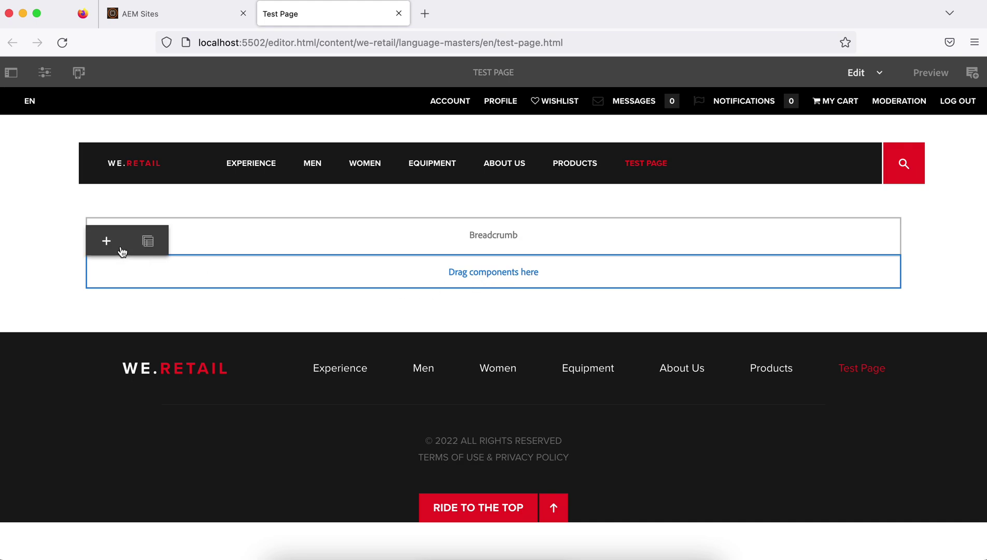
{"action": "left_click", "coordinate": [106, 241]}
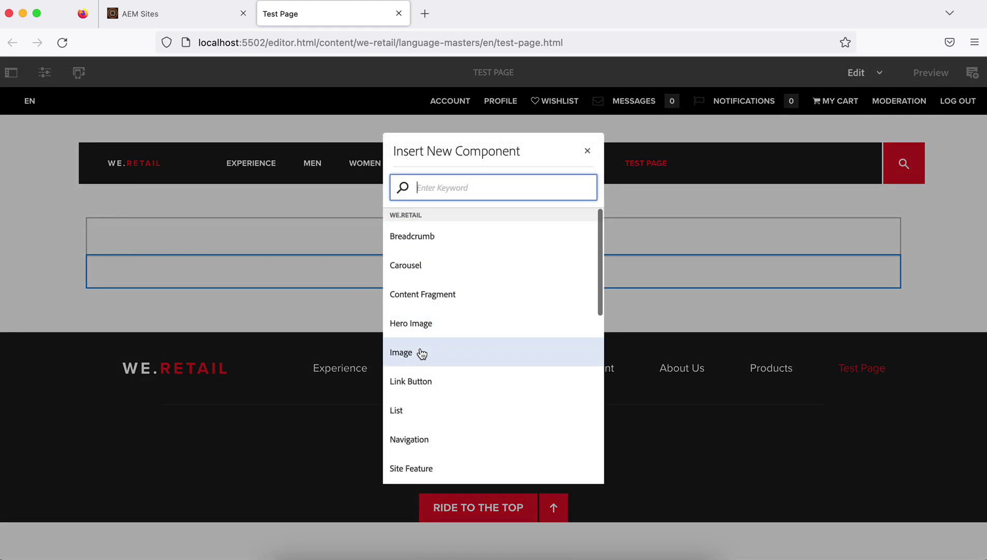
{"action": "left_click", "coordinate": [422, 353]}
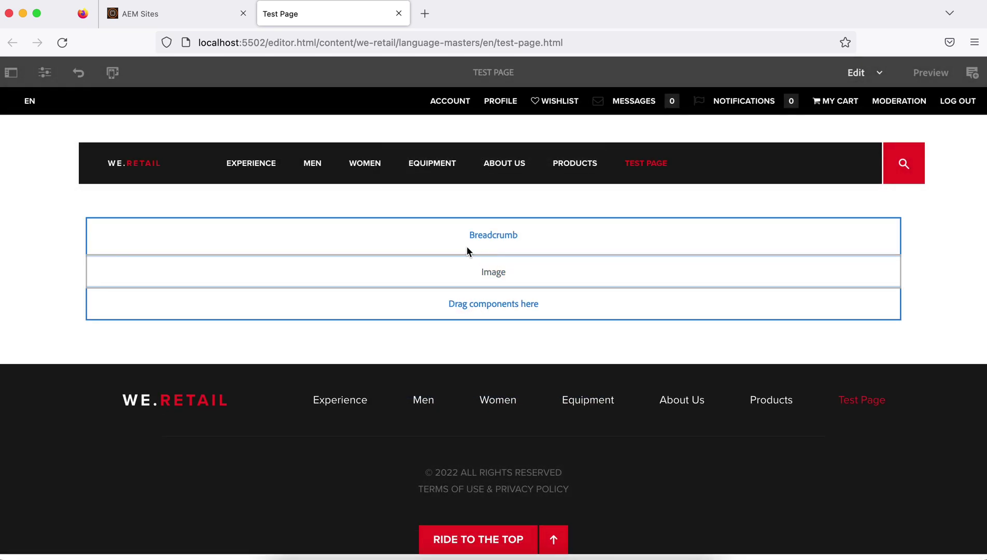
{"action": "left_click", "coordinate": [481, 284]}
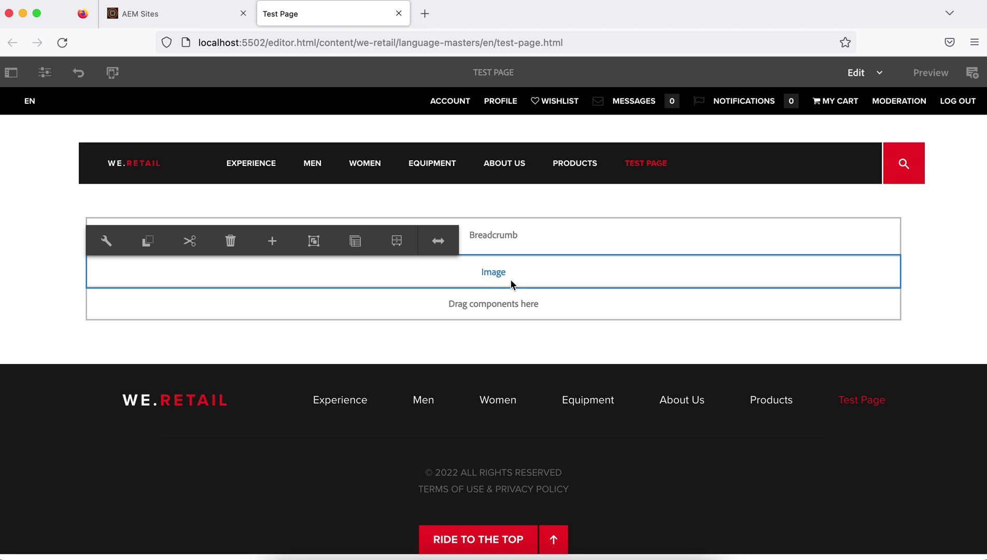
{"action": "left_click", "coordinate": [940, 258]}
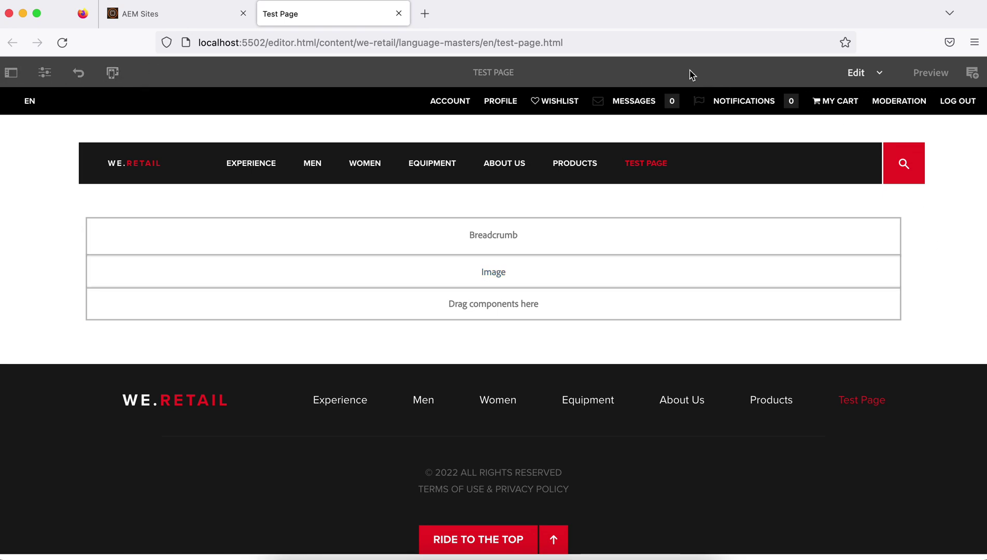
Switch to Layout mode and make the Breadcrumb component slightly narrower.
{"action": "left_click", "coordinate": [880, 75]}
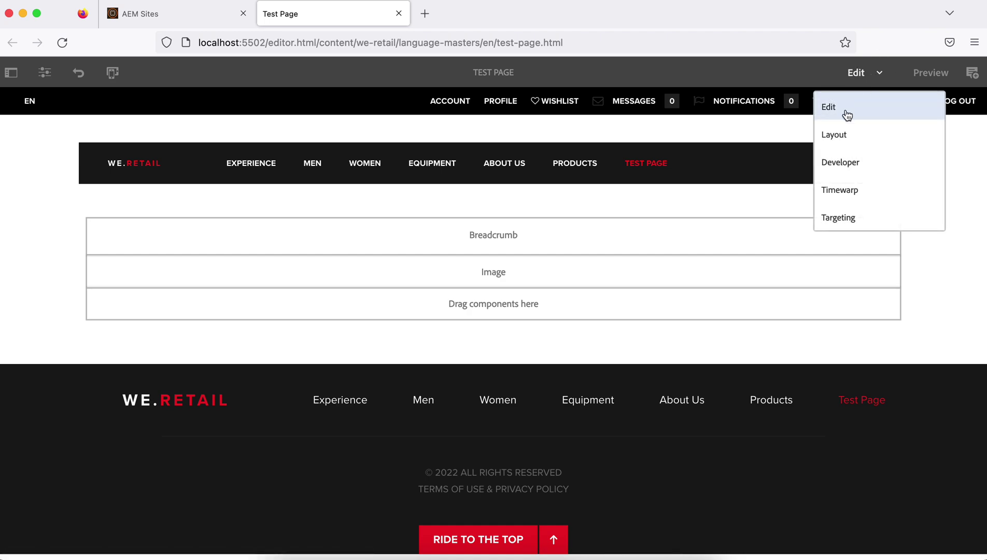
{"action": "left_click", "coordinate": [841, 134]}
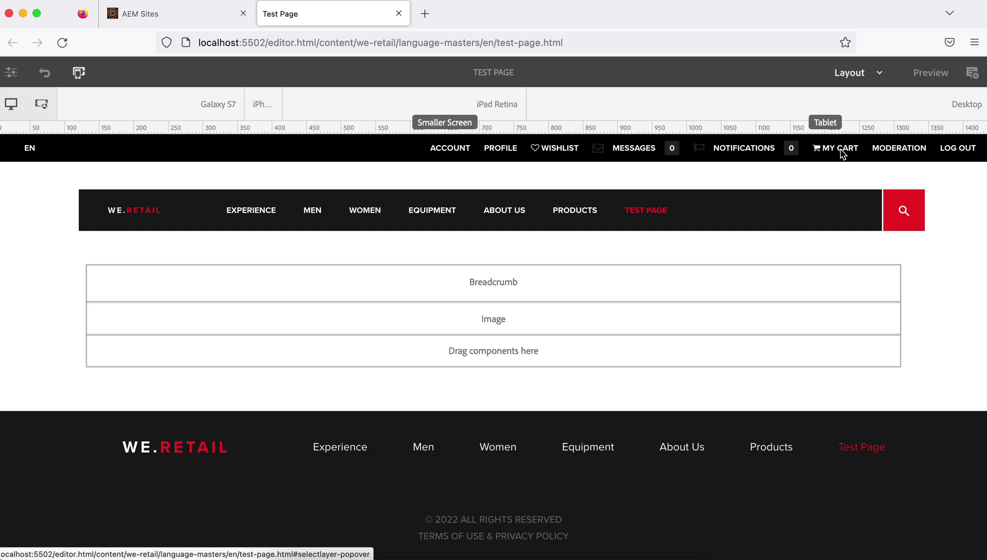
{"action": "left_click", "coordinate": [802, 294]}
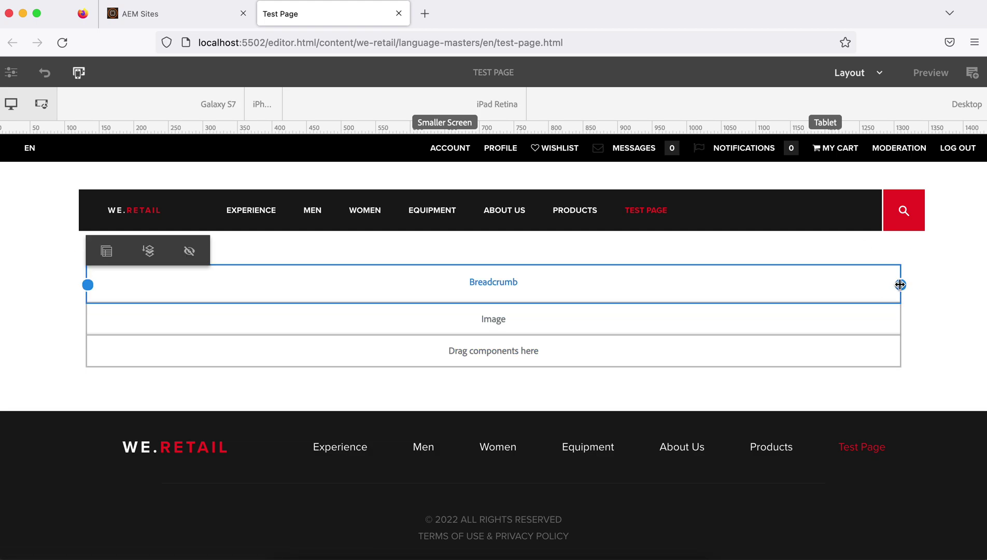
{"action": "mouse_move", "coordinate": [900, 285]}
{"action": "left_mouse_down"}
{"action": "mouse_move", "coordinate": [775, 288]}
{"action": "mouse_move", "coordinate": [907, 285]}
{"action": "left_mouse_up"}
Try Developer mode, then Timewarp with its date prompt cancelled, and return to Edit mode.
{"action": "left_click", "coordinate": [880, 72]}
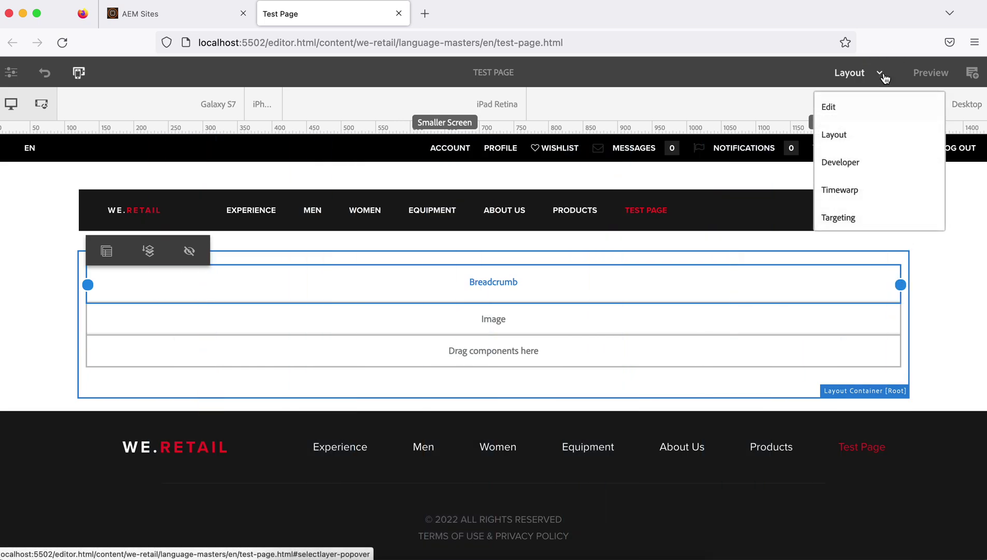
{"action": "left_click", "coordinate": [856, 161]}
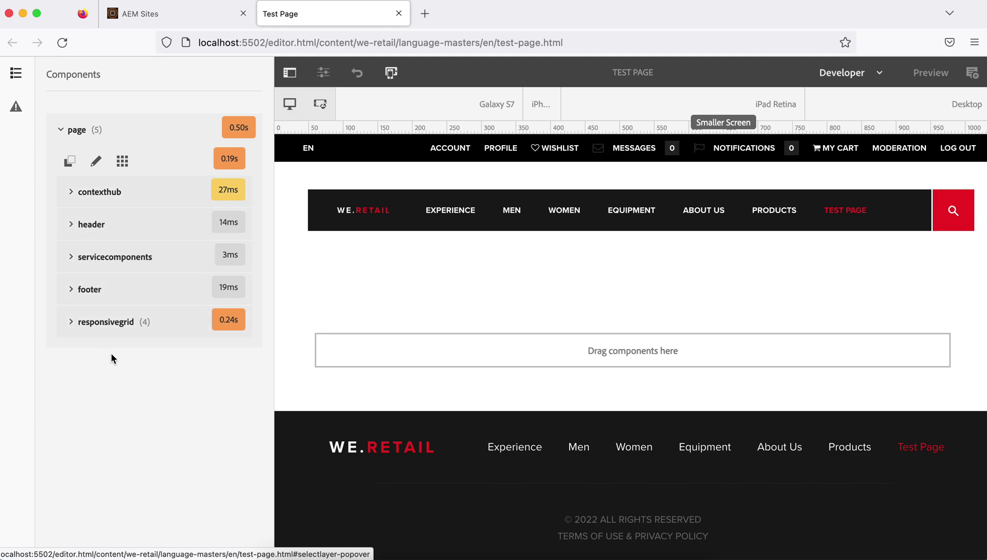
{"action": "left_click", "coordinate": [876, 73]}
{"action": "left_click", "coordinate": [854, 190]}
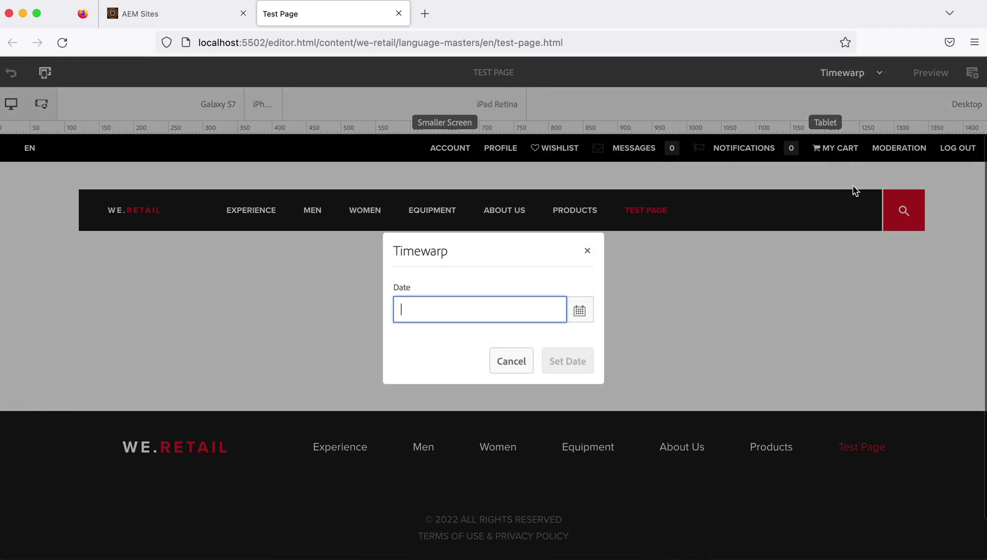
{"action": "left_click", "coordinate": [587, 251]}
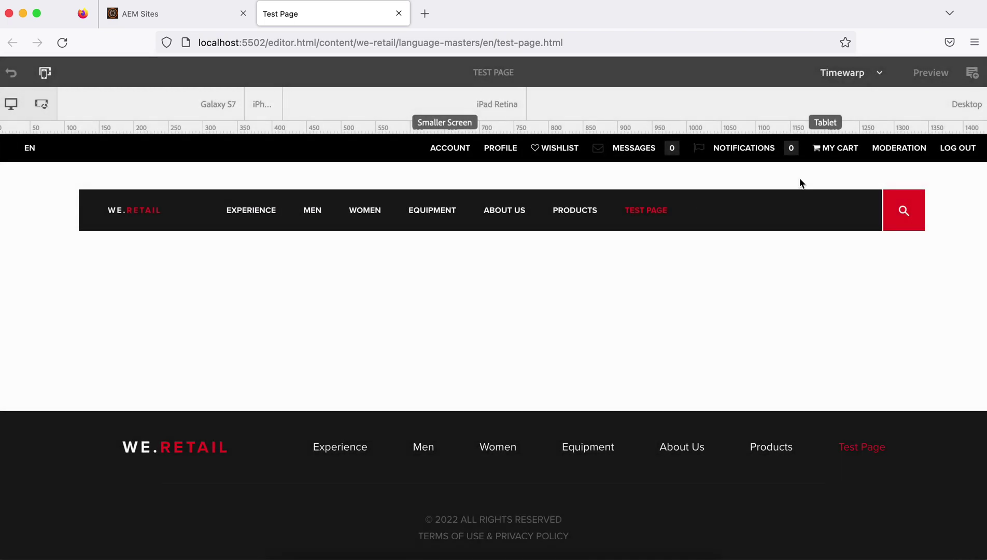
{"action": "left_click", "coordinate": [876, 81]}
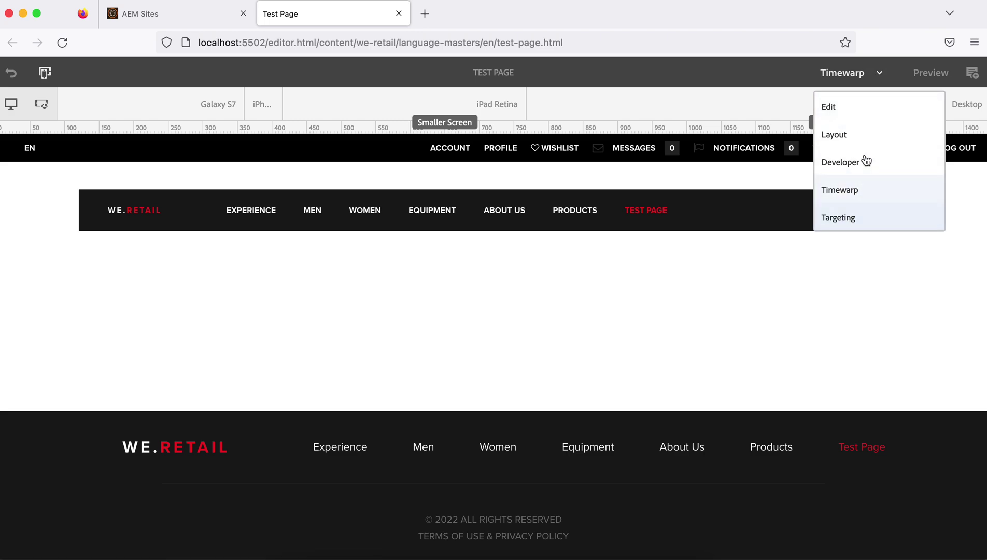
{"action": "left_click", "coordinate": [740, 43]}
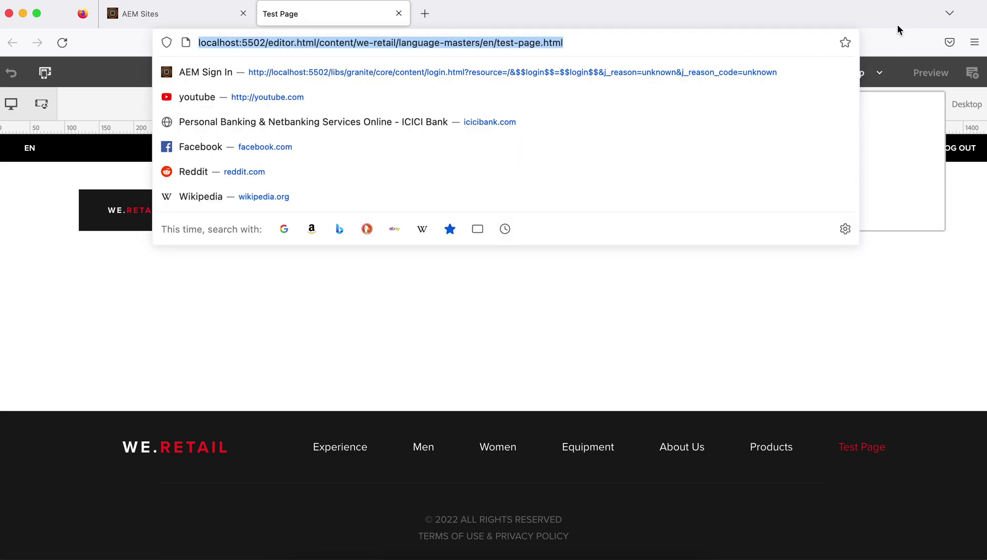
{"action": "key", "text": "Escape"}
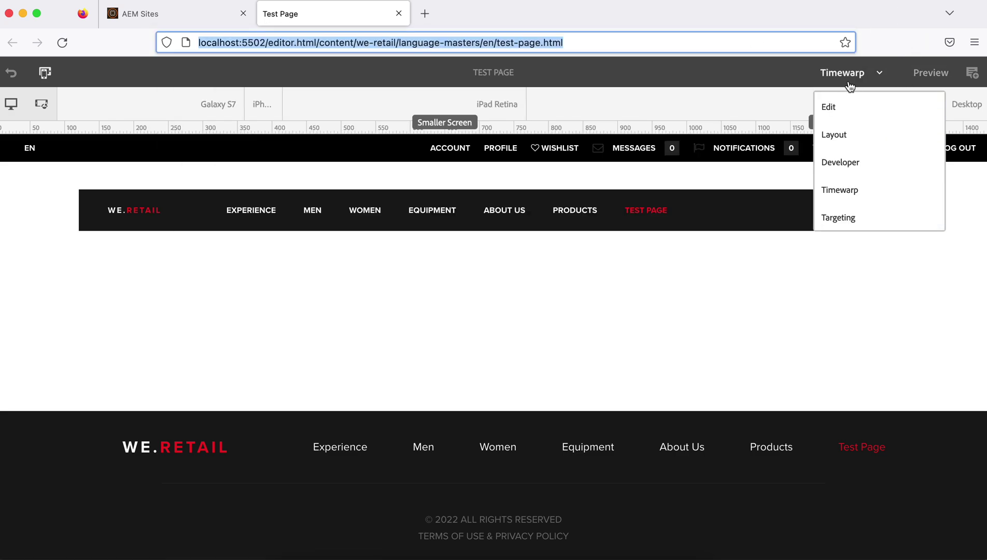
{"action": "left_click", "coordinate": [842, 109]}
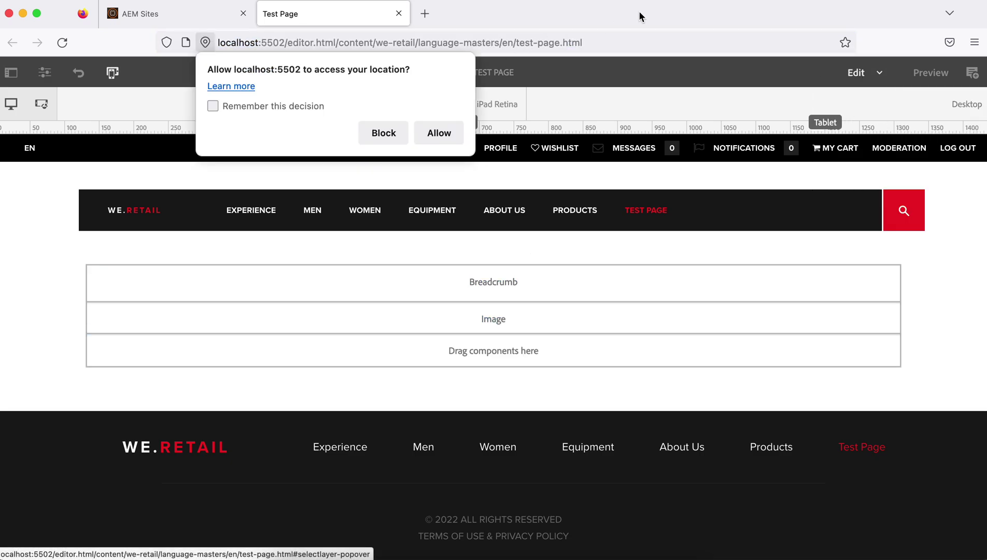
Block the location request, preview the page with the emulator hidden, then return to Edit.
{"action": "left_click", "coordinate": [382, 134]}
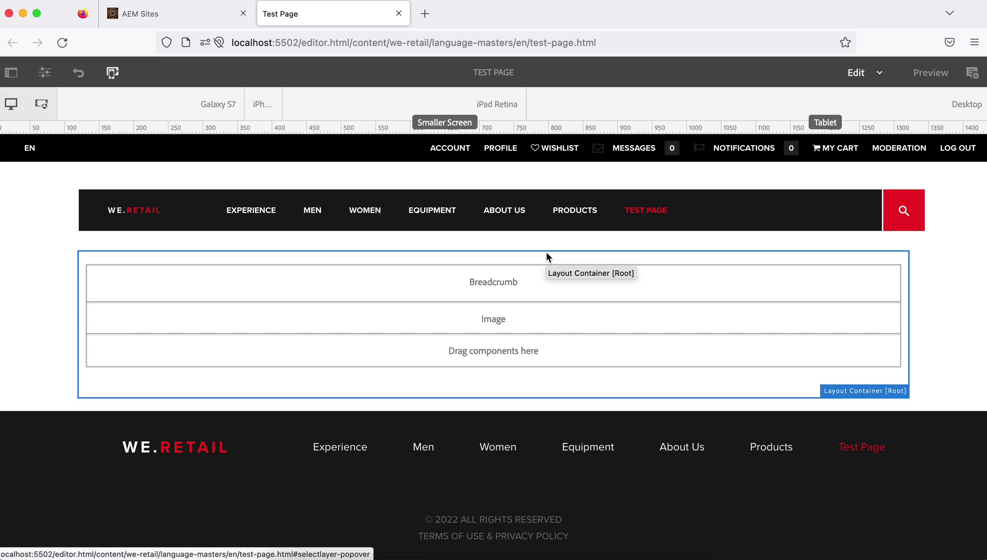
{"action": "left_click", "coordinate": [930, 73]}
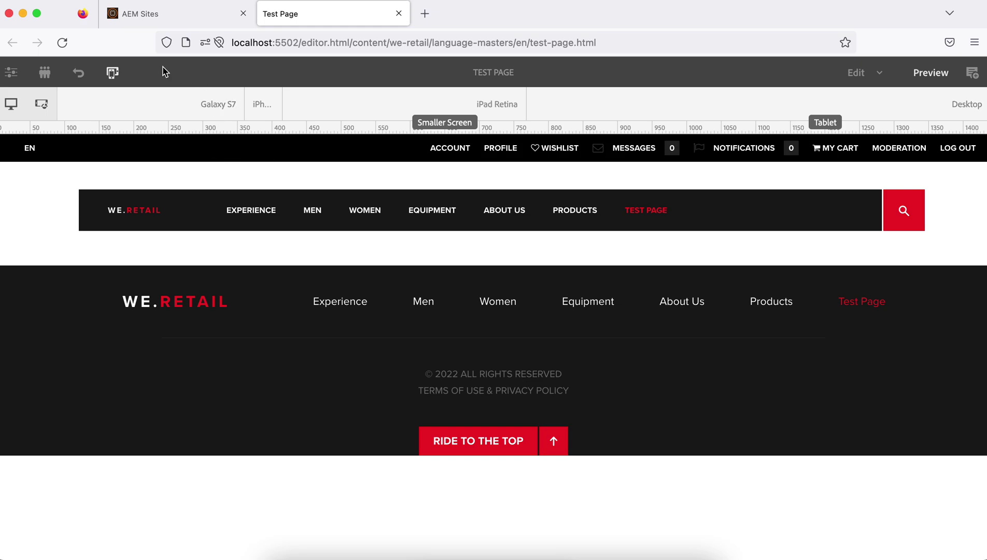
{"action": "left_click", "coordinate": [112, 72]}
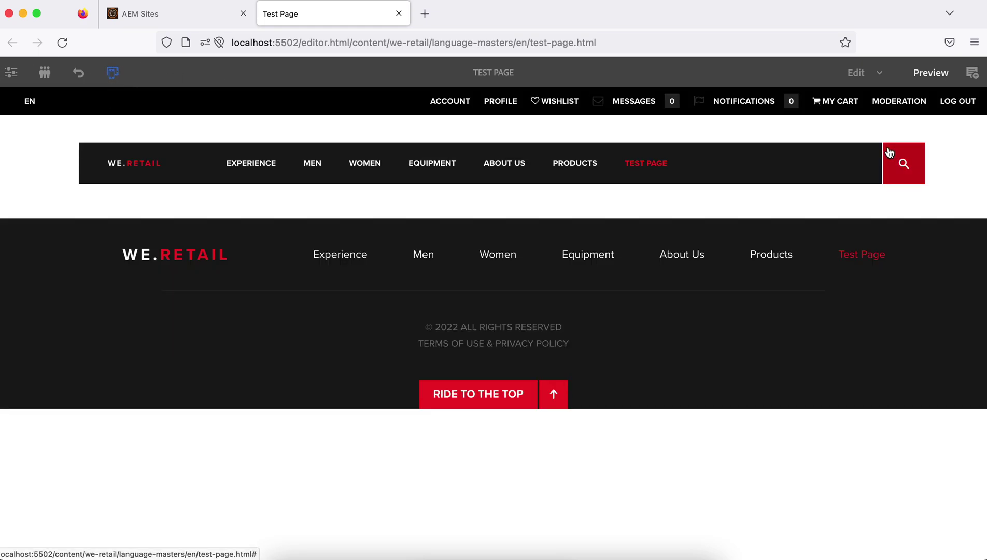
{"action": "mouse_move", "coordinate": [601, 163]}
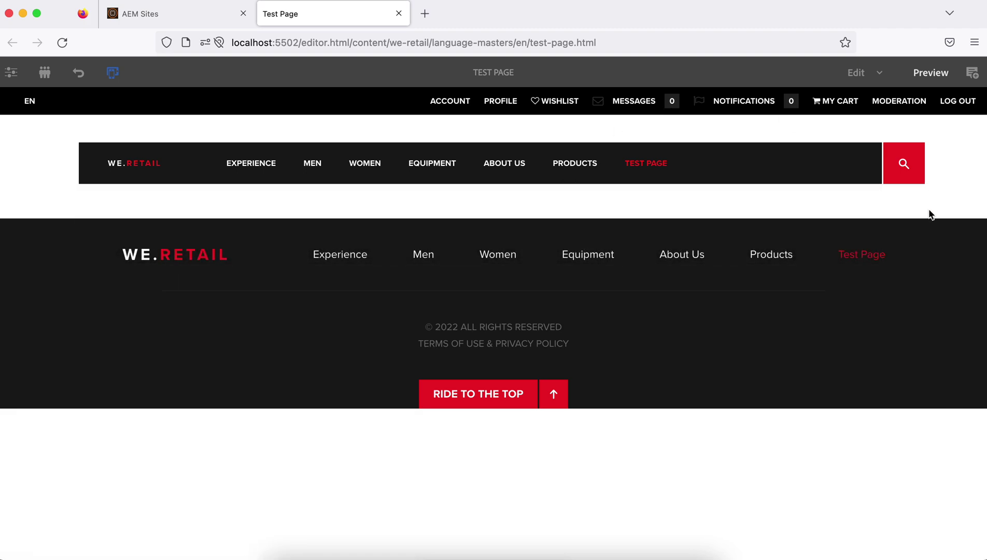
{"action": "left_click", "coordinate": [858, 73]}
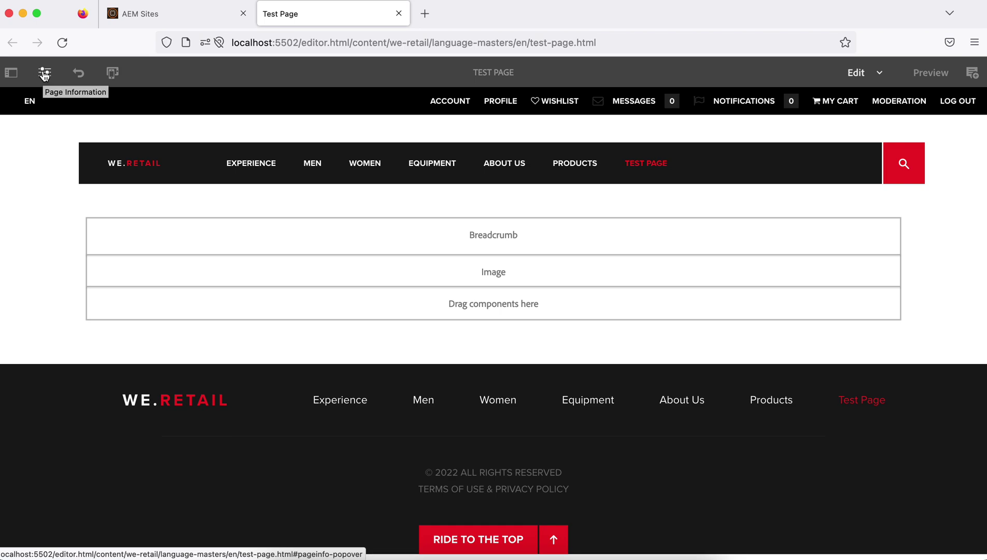
Drag lava-into-ocean.jpg from the Assets panel onto the first Image component.
{"action": "left_click", "coordinate": [11, 74]}
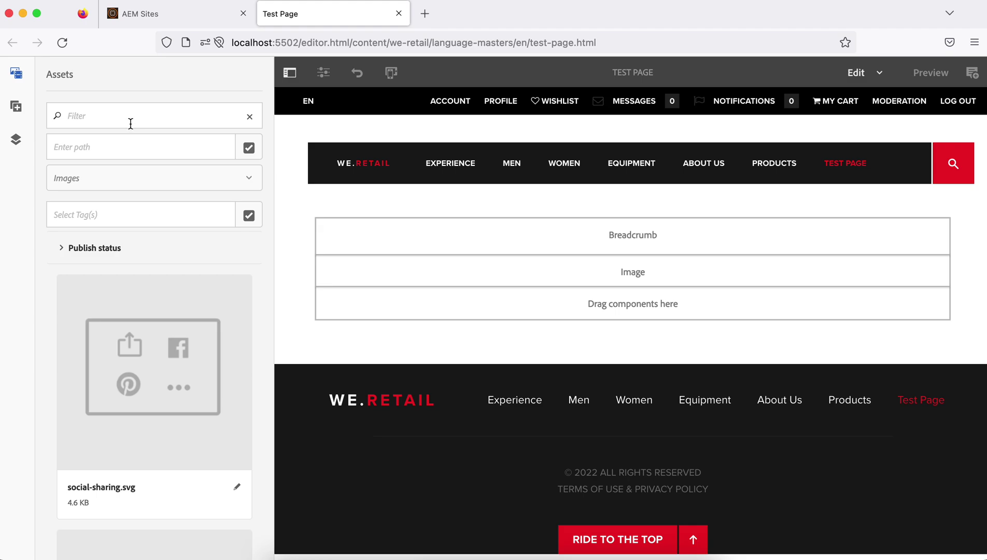
{"action": "scroll", "coordinate": [165, 316], "scroll_direction": "down", "scroll_amount": 5}
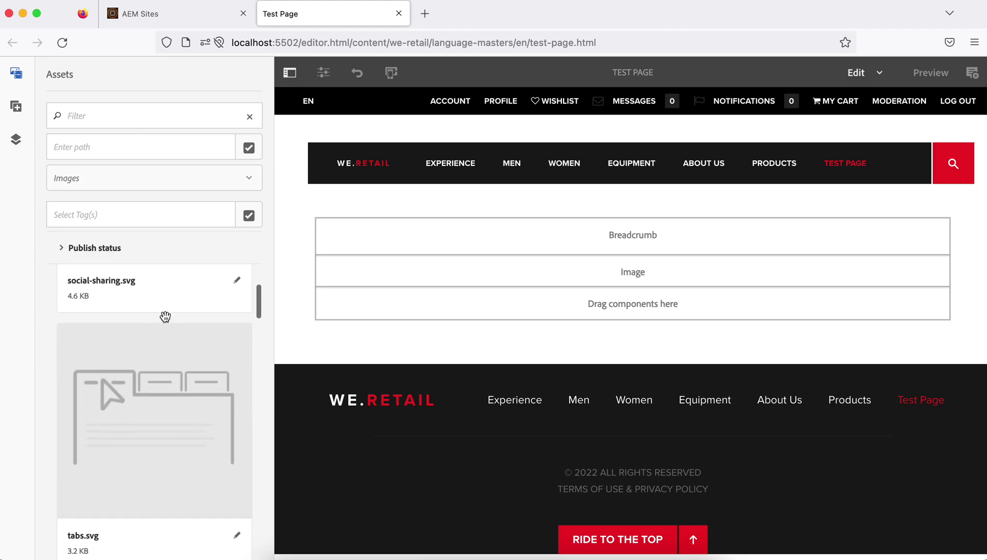
{"action": "scroll", "coordinate": [164, 317], "scroll_direction": "down", "scroll_amount": 5}
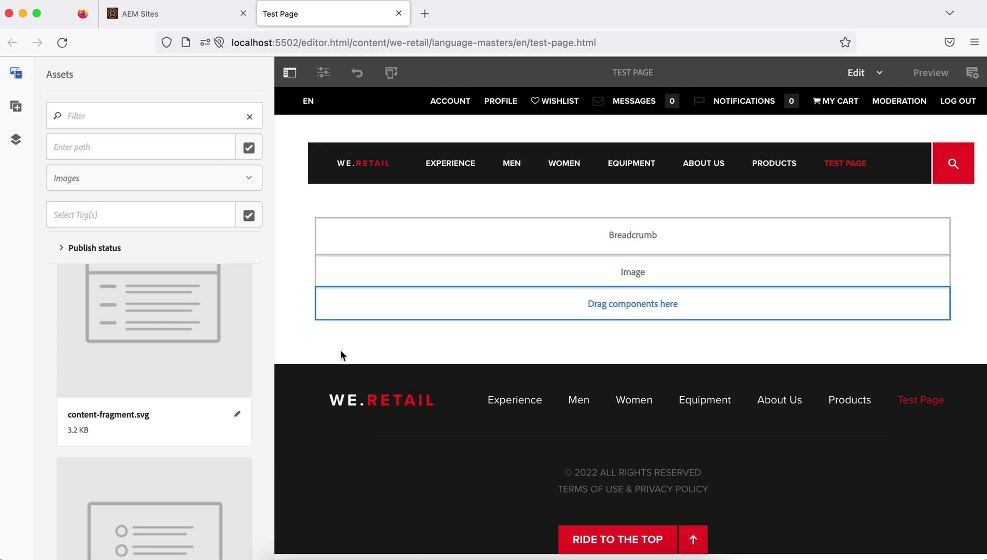
{"action": "scroll", "coordinate": [159, 403], "scroll_direction": "down", "scroll_amount": 10}
{"action": "scroll", "coordinate": [161, 399], "scroll_direction": "down", "scroll_amount": 10}
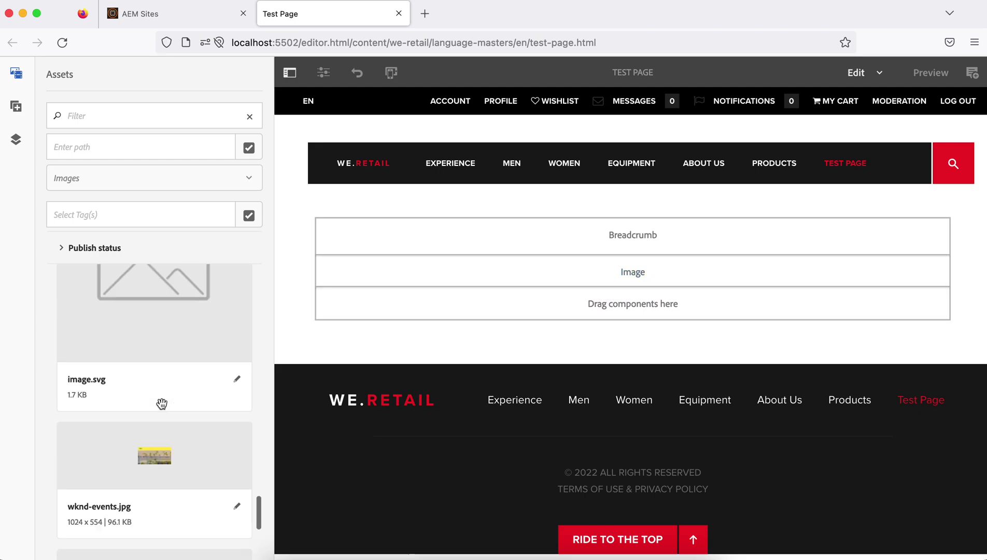
{"action": "left_click_drag", "start_coordinate": [149, 367], "coordinate": [716, 259]}
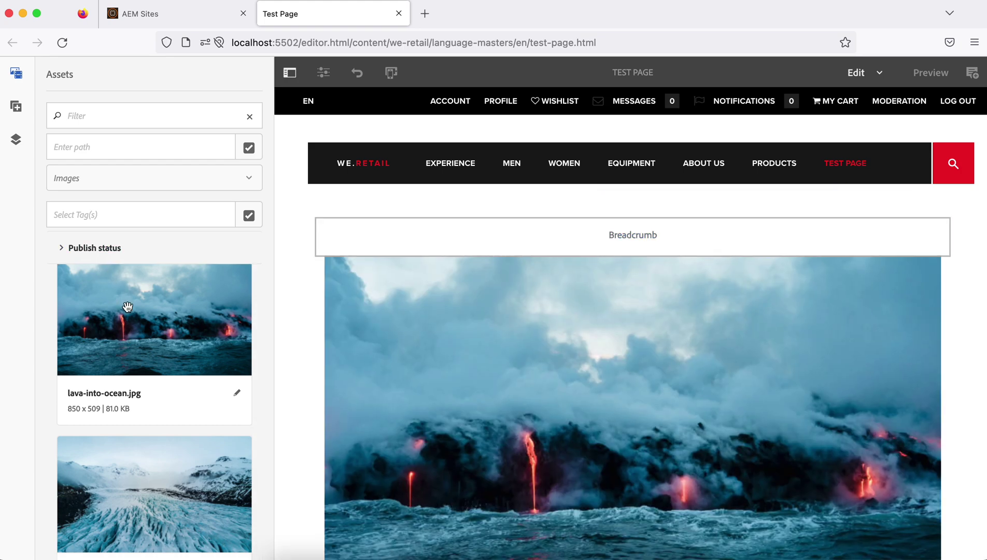
{"action": "scroll", "coordinate": [130, 306], "scroll_direction": "down", "scroll_amount": 3}
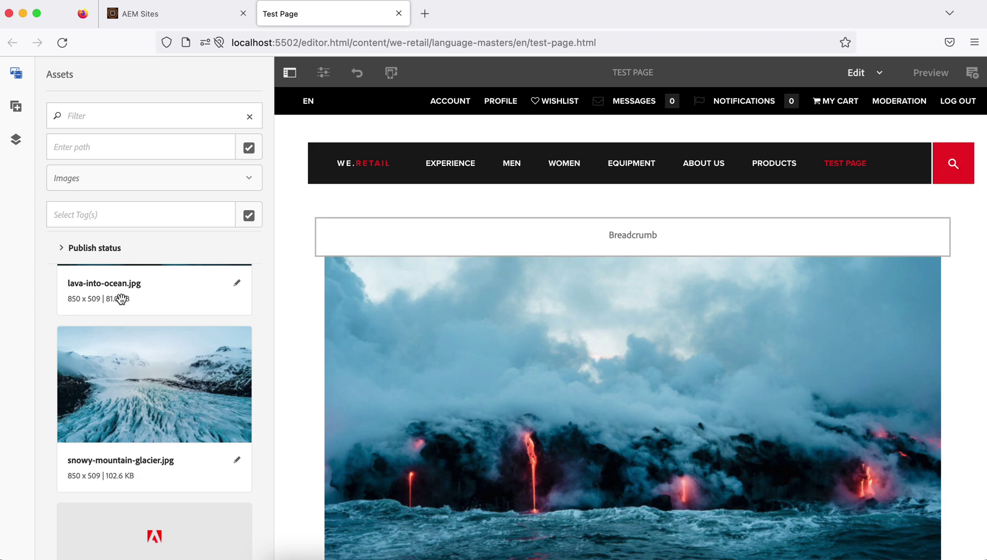
Browse the Components list while selecting the second Image and the drop area below it.
{"action": "left_click", "coordinate": [13, 113]}
{"action": "scroll", "coordinate": [140, 259], "scroll_direction": "down", "scroll_amount": 3}
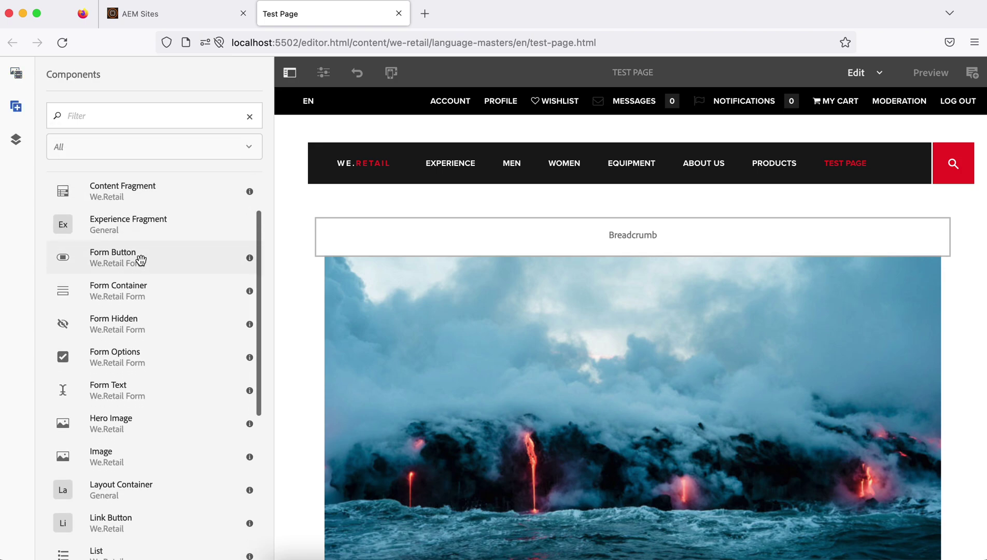
{"action": "scroll", "coordinate": [486, 293], "scroll_direction": "down", "scroll_amount": 10}
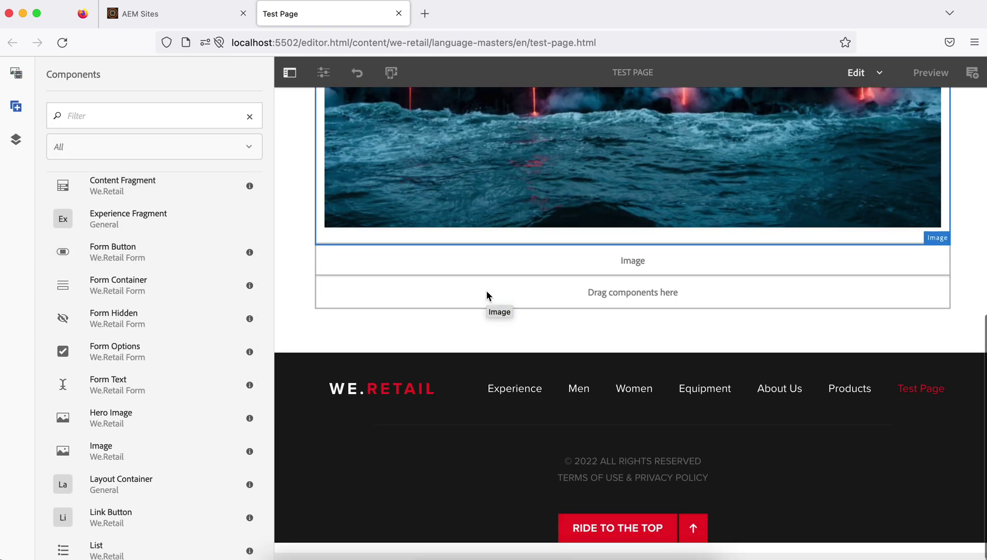
{"action": "left_click", "coordinate": [496, 269]}
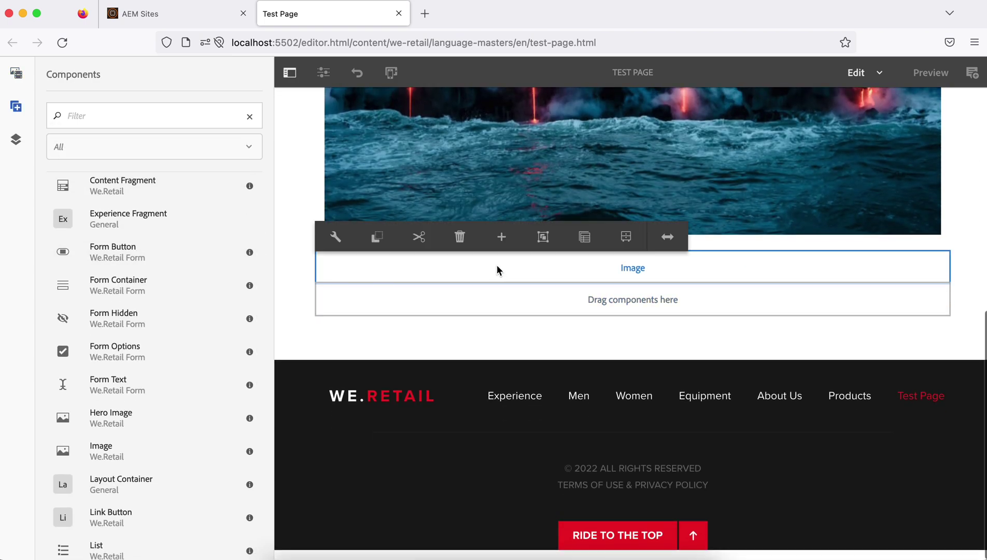
{"action": "left_click", "coordinate": [500, 300]}
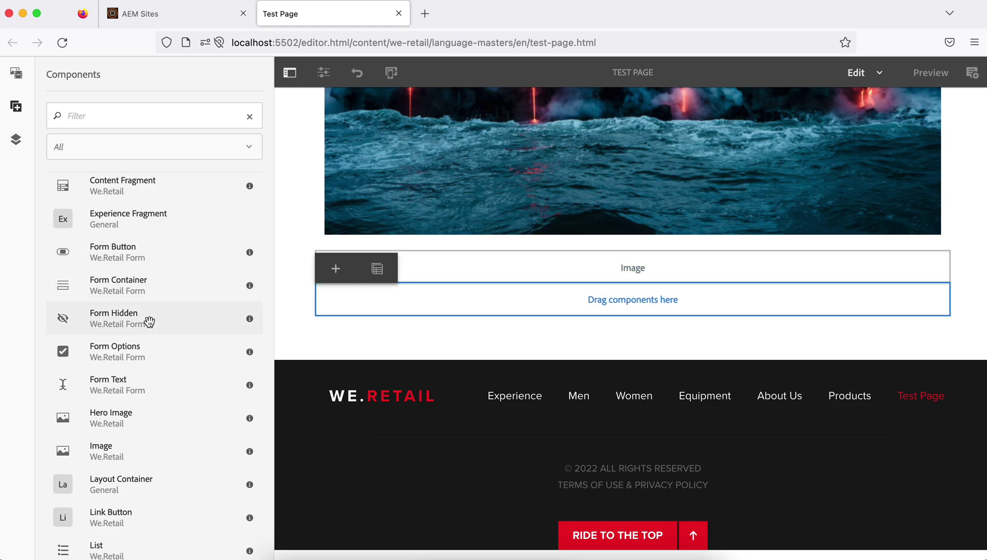
{"action": "scroll", "coordinate": [147, 320], "scroll_direction": "down", "scroll_amount": 10}
{"action": "scroll", "coordinate": [149, 322], "scroll_direction": "up", "scroll_amount": 10}
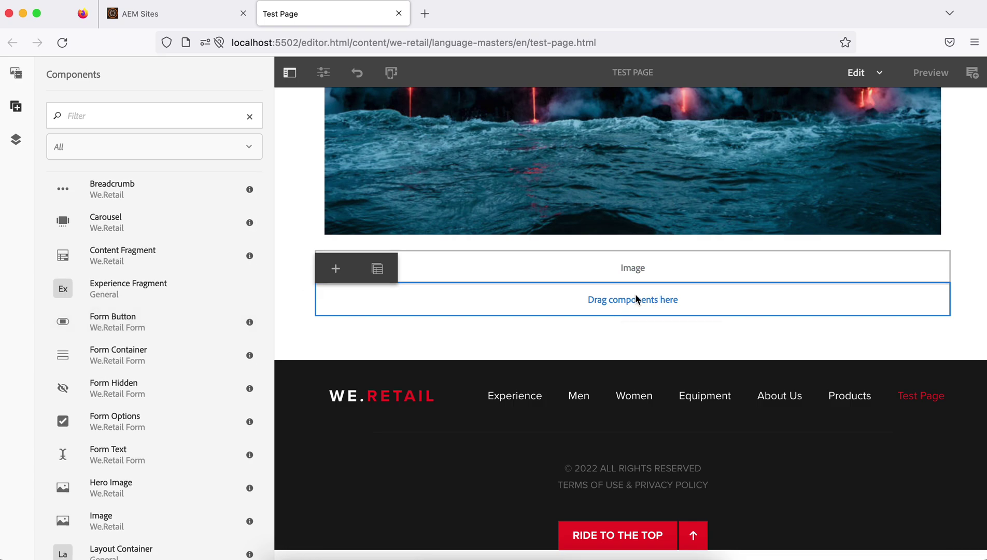
{"action": "scroll", "coordinate": [185, 262], "scroll_direction": "down", "scroll_amount": 6}
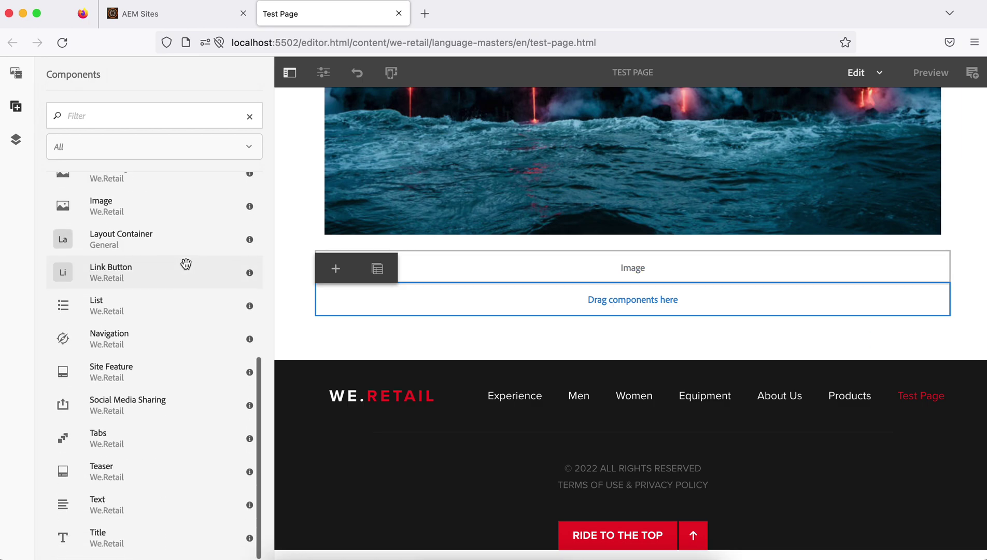
Add a Link Button below the second Image and locate it in the Content Tree.
{"action": "left_click", "coordinate": [129, 286]}
{"action": "left_click_drag", "start_coordinate": [130, 286], "coordinate": [431, 312]}
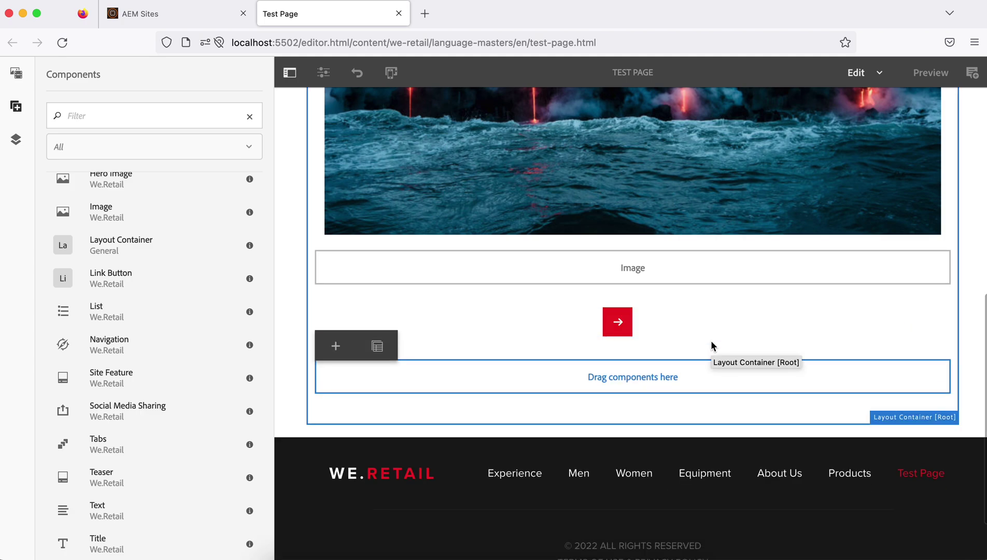
{"action": "left_click", "coordinate": [15, 143]}
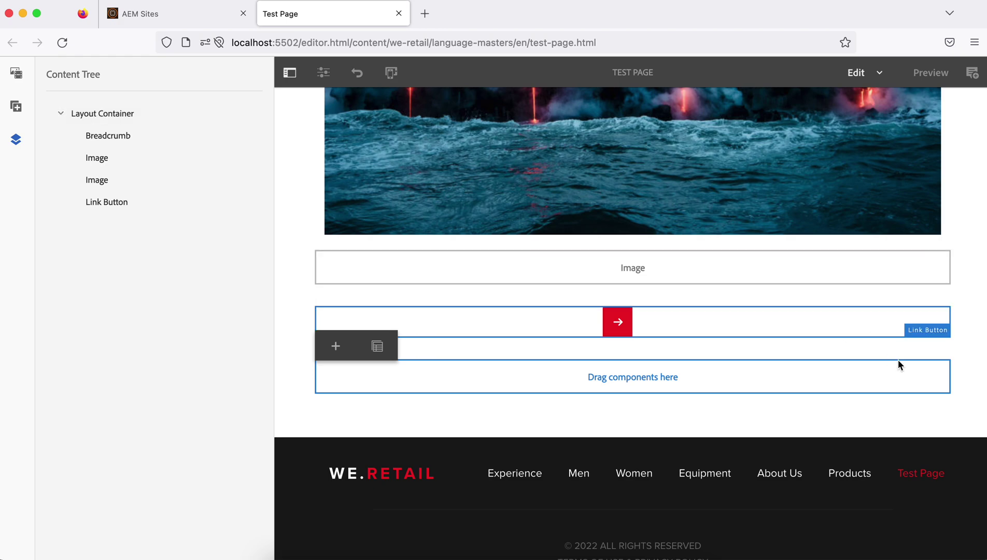
{"action": "left_click", "coordinate": [857, 414]}
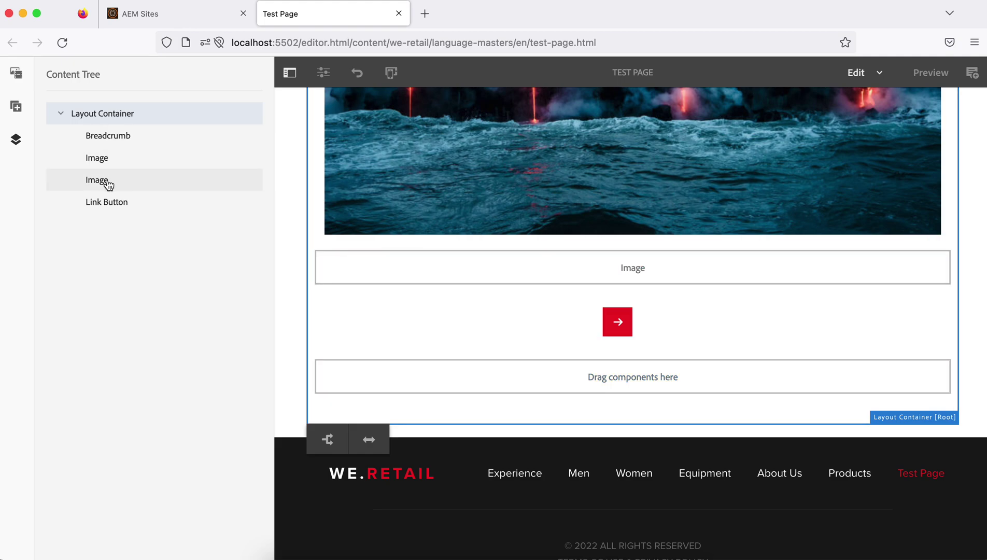
Open and close the Link Button's Configure dialog unchanged, then hide the side panel.
{"action": "left_click", "coordinate": [101, 203]}
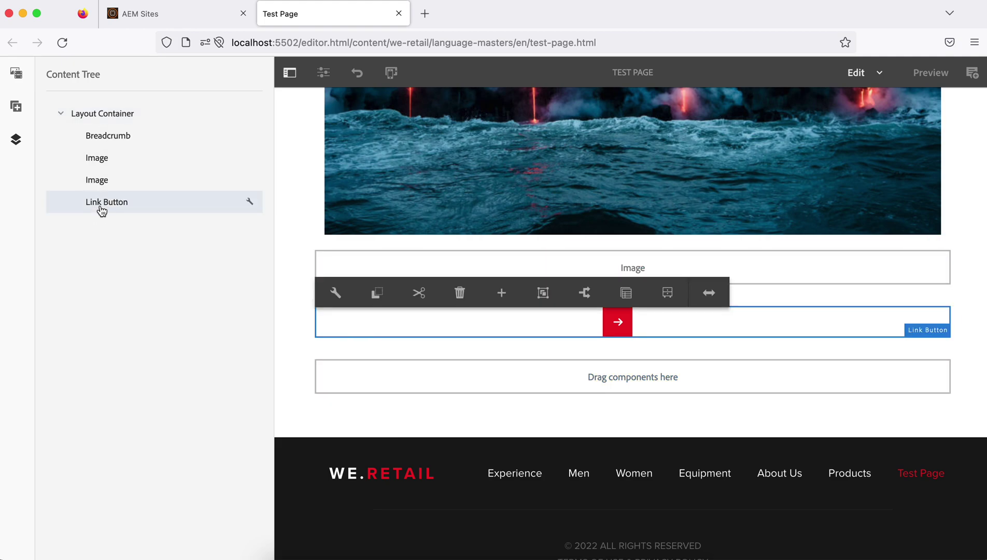
{"action": "left_click", "coordinate": [332, 294]}
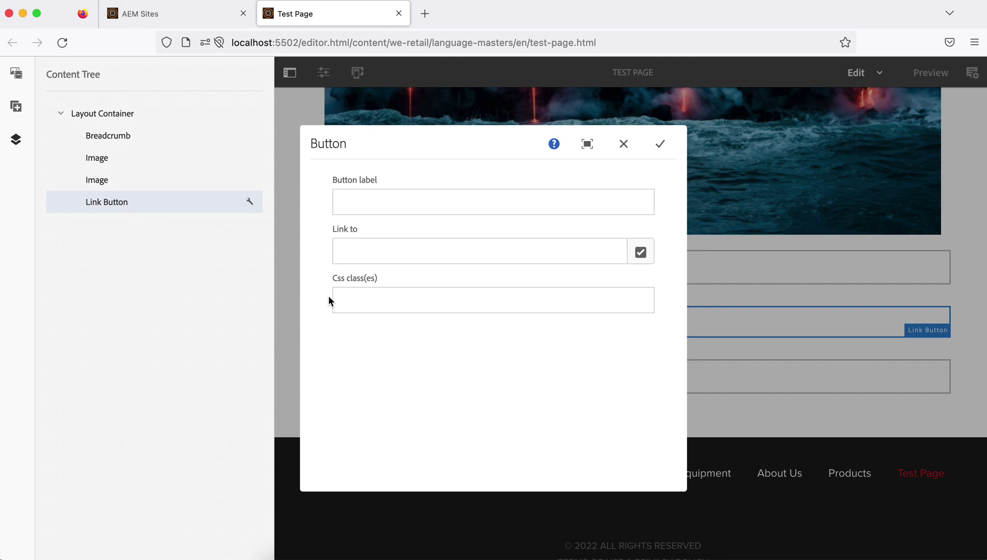
{"action": "left_click", "coordinate": [622, 145]}
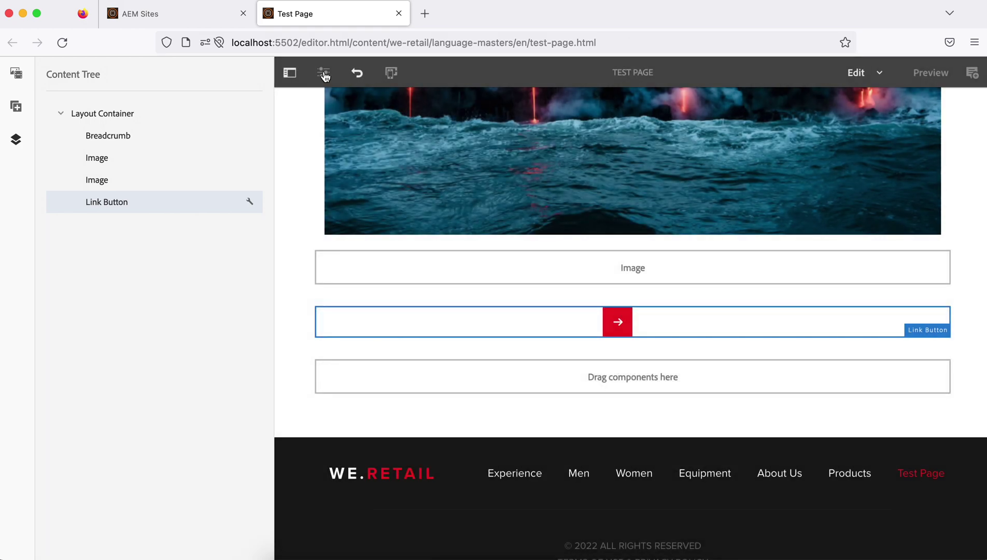
{"action": "left_click", "coordinate": [289, 72]}
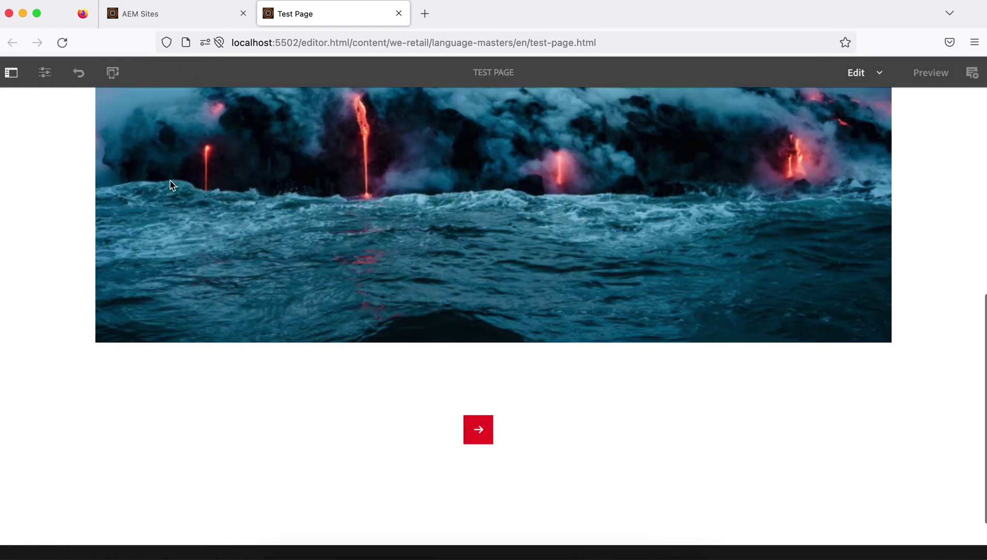
Show the Test Page's page information: modified 39 seconds ago, not published.
{"action": "left_click", "coordinate": [45, 75]}
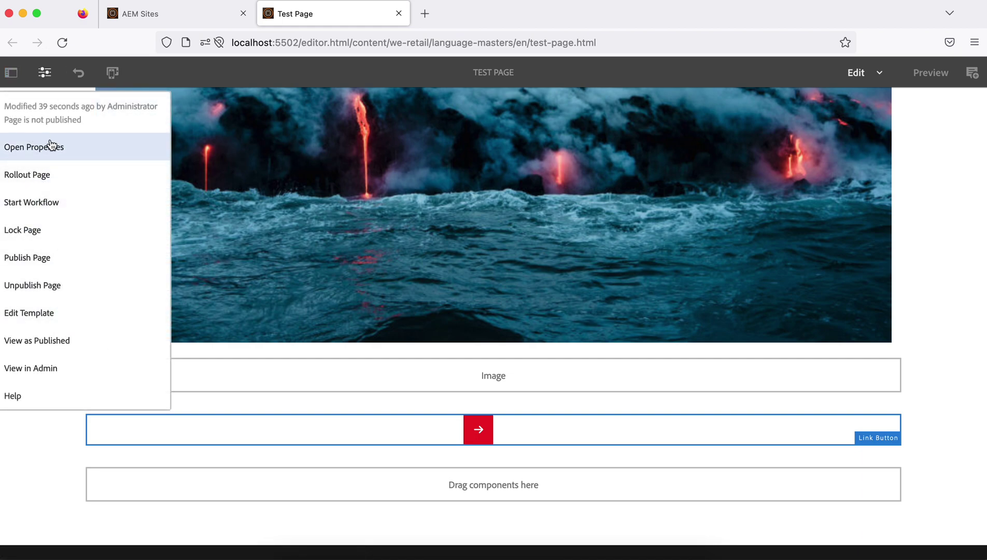
{"action": "left_click", "coordinate": [44, 203]}
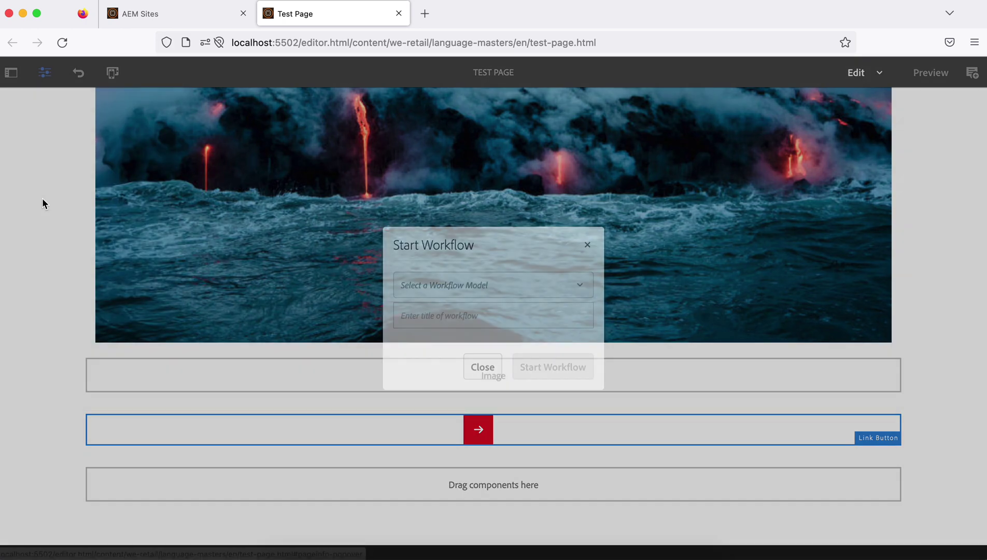
{"action": "left_click", "coordinate": [576, 284]}
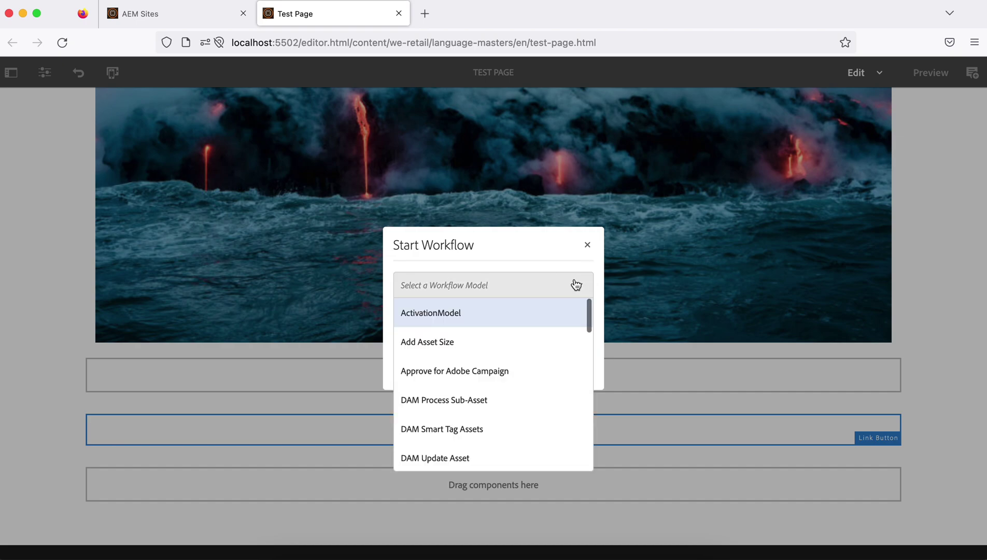
{"action": "left_click", "coordinate": [589, 246]}
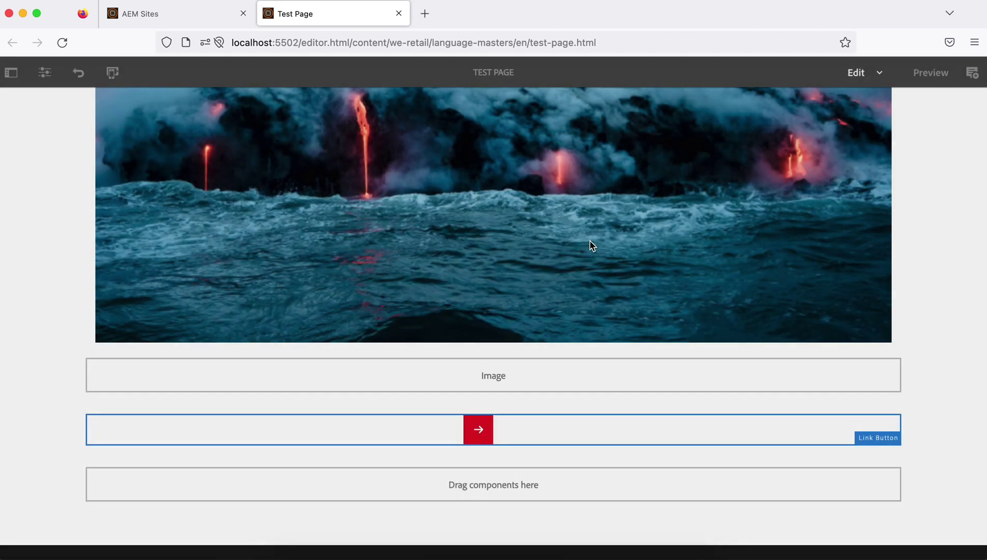
{"action": "left_click", "coordinate": [44, 73]}
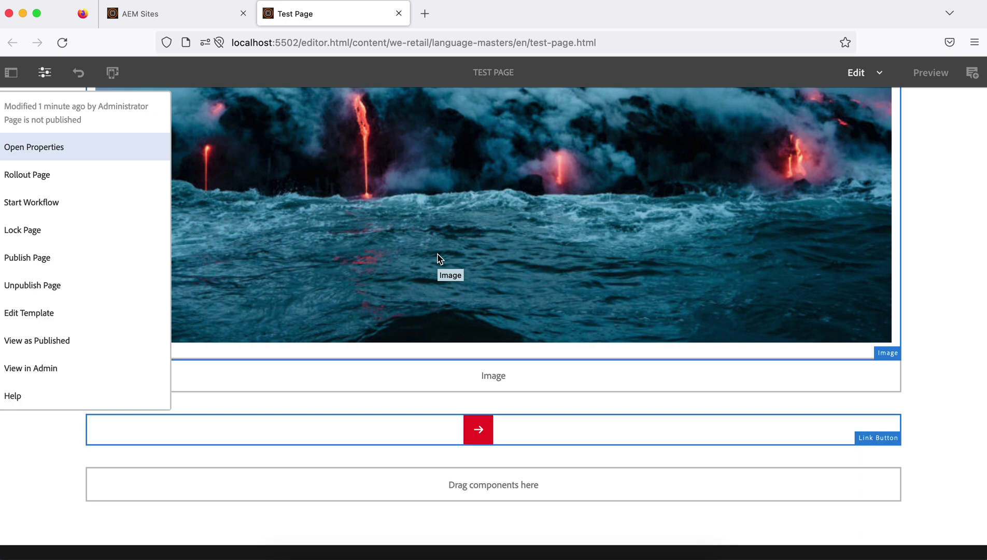
Open the Test Page's template and its published view (wcmmode=disabled) in new tabs.
{"action": "left_click", "coordinate": [21, 313]}
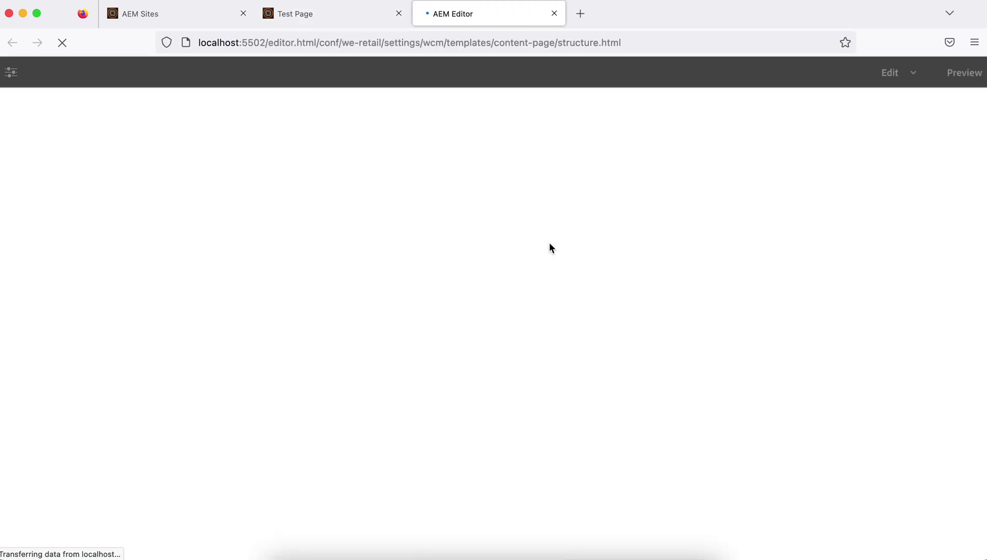
{"action": "left_click", "coordinate": [333, 15]}
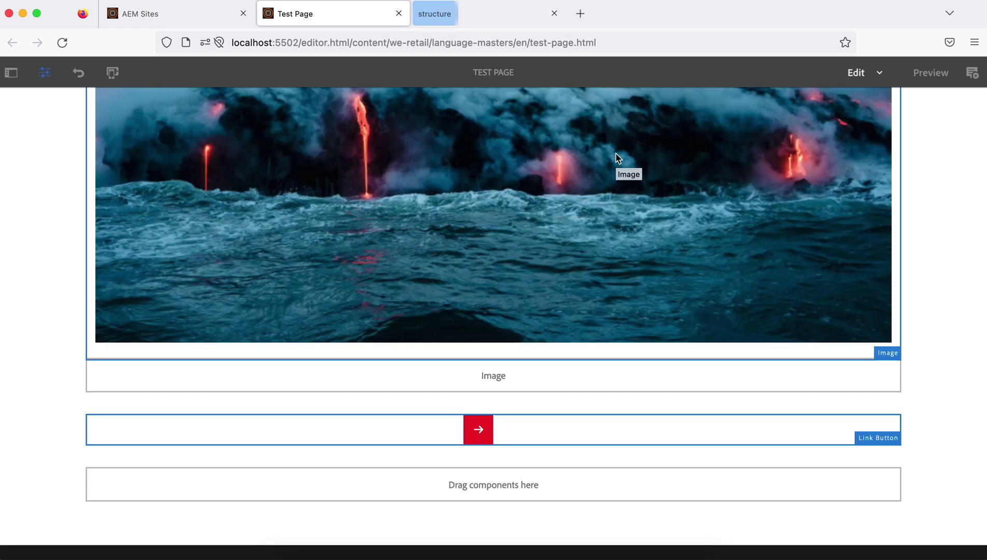
{"action": "left_click", "coordinate": [44, 75]}
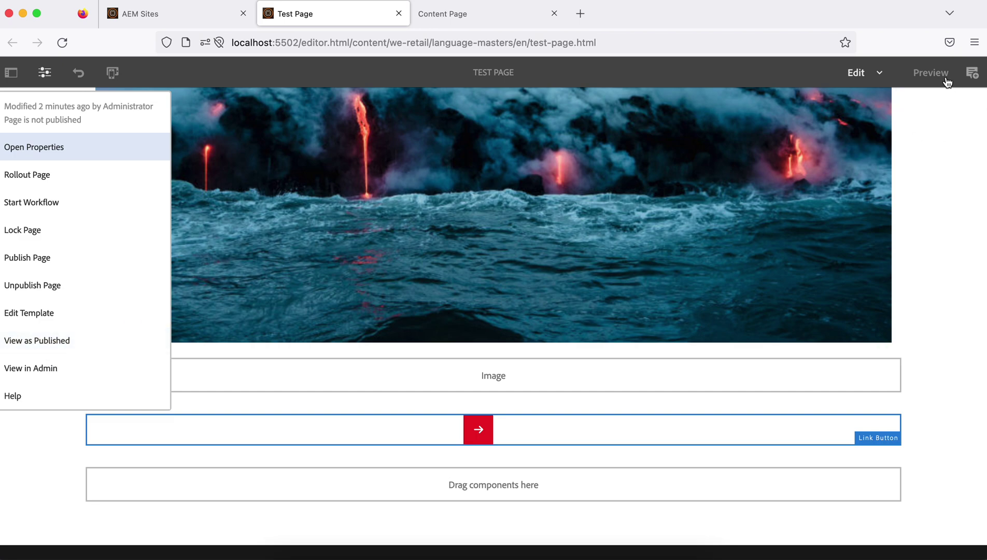
{"action": "left_click", "coordinate": [30, 344]}
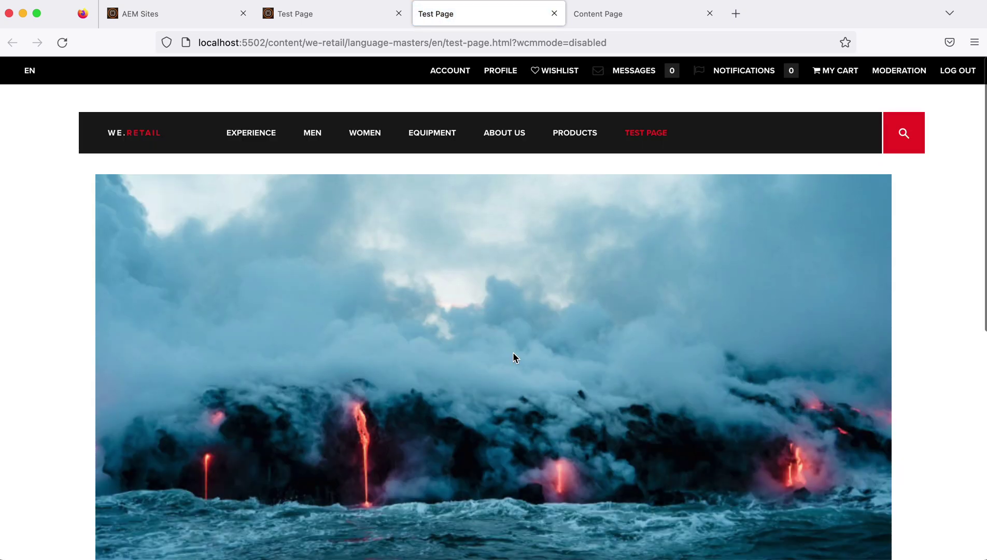
Return to the Test Page editor and show page information: modified 2 minutes ago, unpublished.
{"action": "mouse_move", "coordinate": [519, 324]}
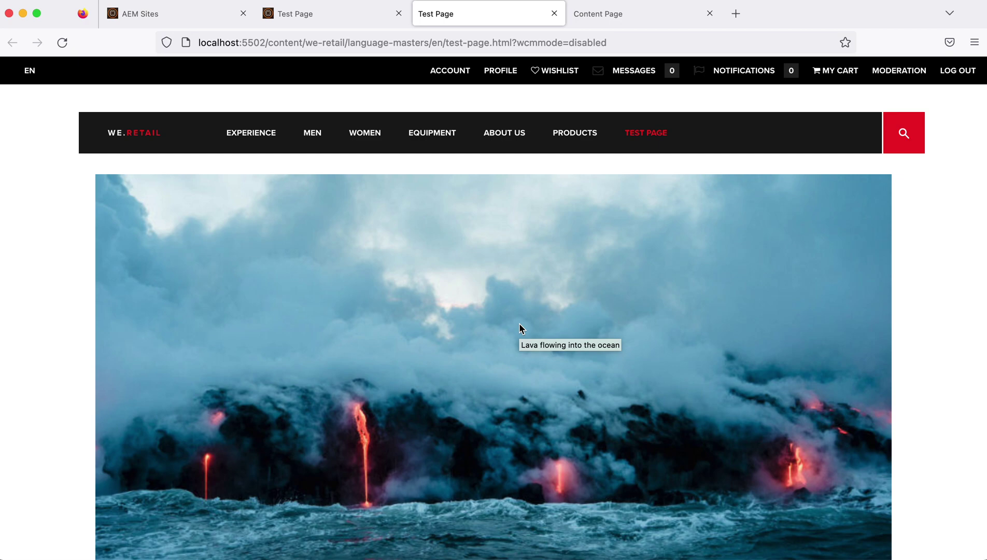
{"action": "left_click", "coordinate": [628, 37]}
{"action": "left_click", "coordinate": [627, 38]}
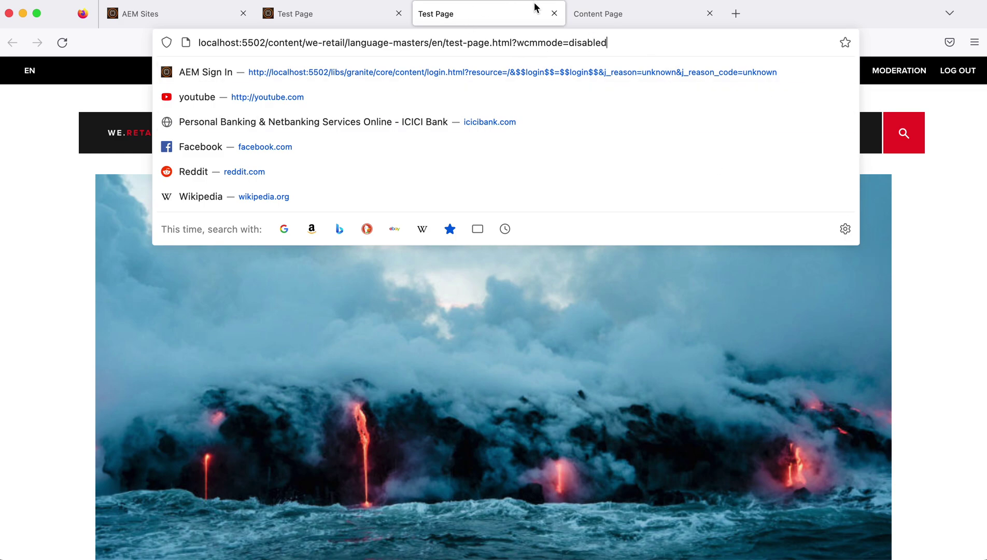
{"action": "left_click", "coordinate": [337, 16]}
{"action": "left_click", "coordinate": [44, 72]}
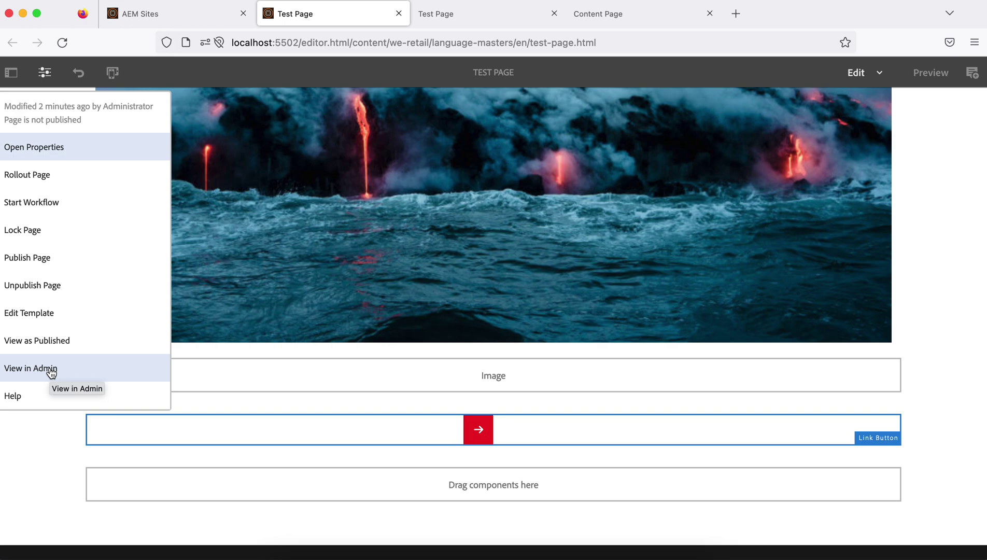
Close page information and go to the Sites console listing Test Page after User.
{"action": "left_click", "coordinate": [217, 81]}
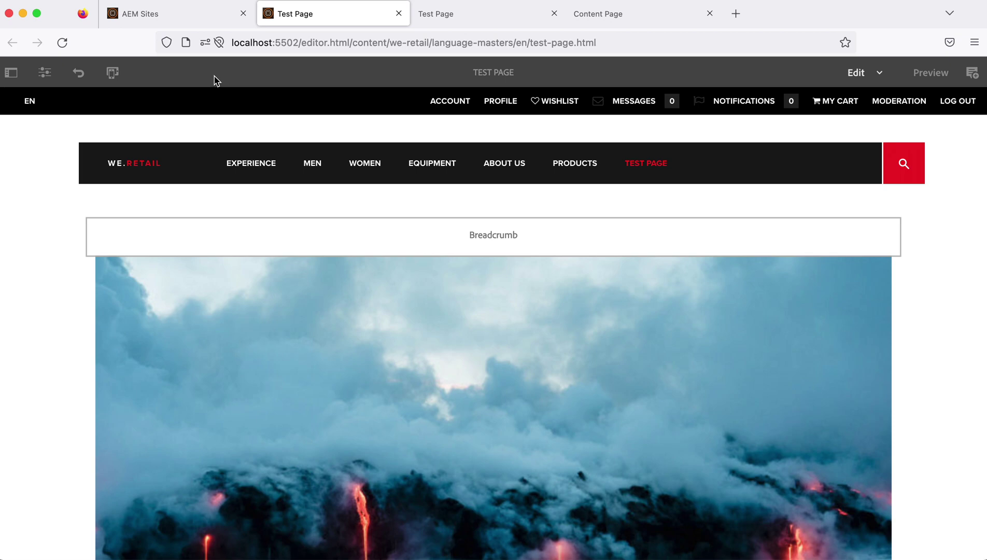
{"action": "left_click", "coordinate": [183, 20]}
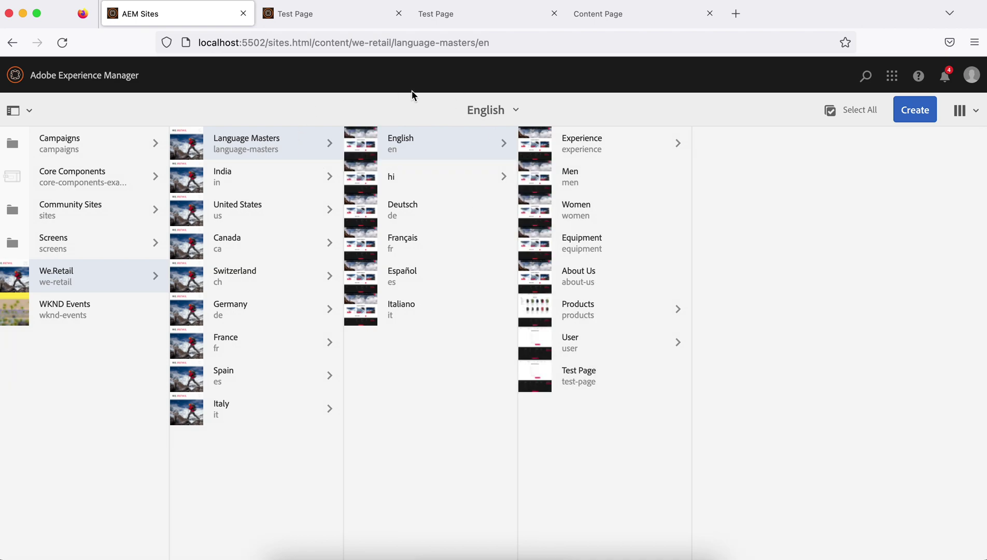
Select Test Page, open it for editing, then start Manage Publication with Publish and Now.
{"action": "left_click", "coordinate": [536, 376]}
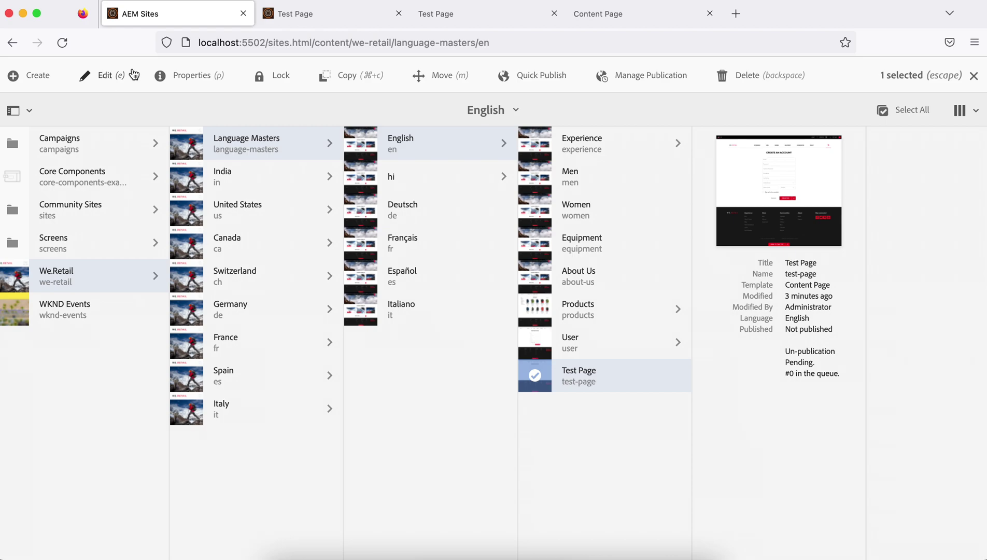
{"action": "left_click", "coordinate": [317, 14]}
{"action": "left_click", "coordinate": [192, 19]}
{"action": "left_click", "coordinate": [106, 79]}
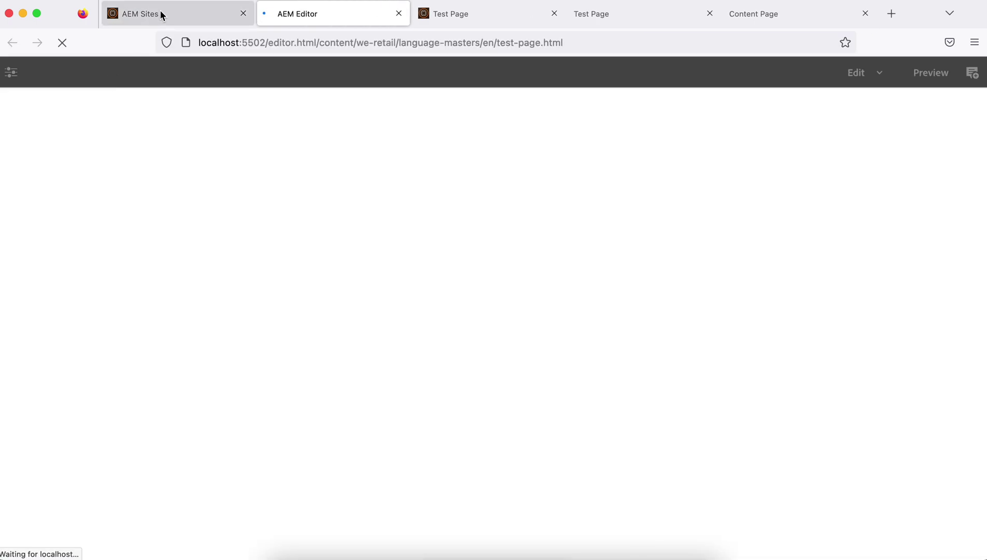
{"action": "left_click", "coordinate": [161, 14]}
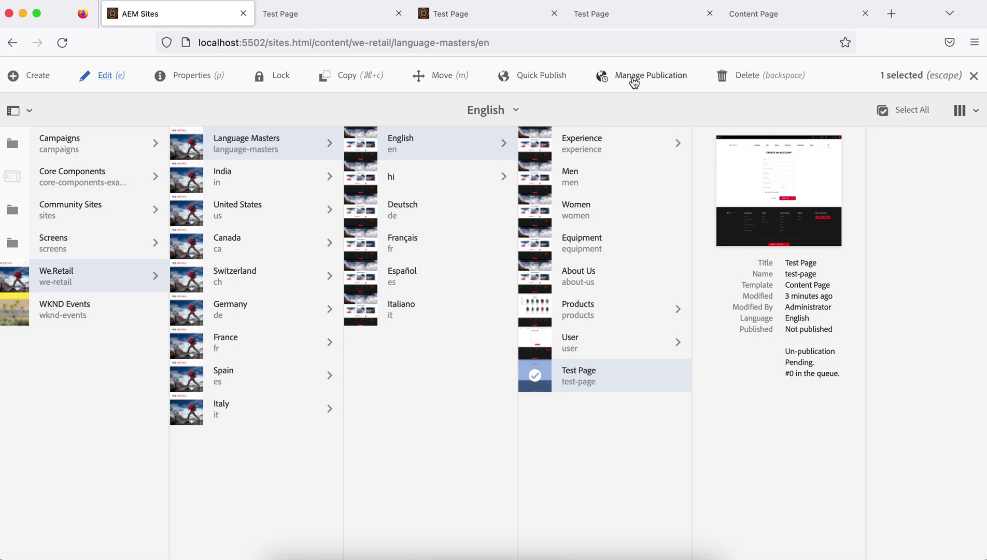
{"action": "left_click", "coordinate": [652, 77]}
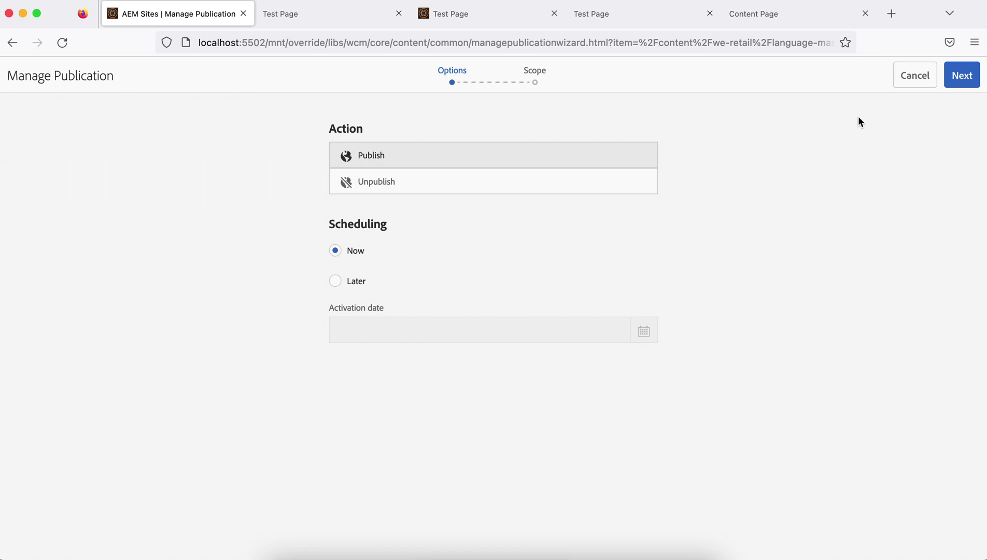
Cancel the publication wizard, reselect Test Page and dismiss the Create menu.
{"action": "left_click", "coordinate": [914, 76]}
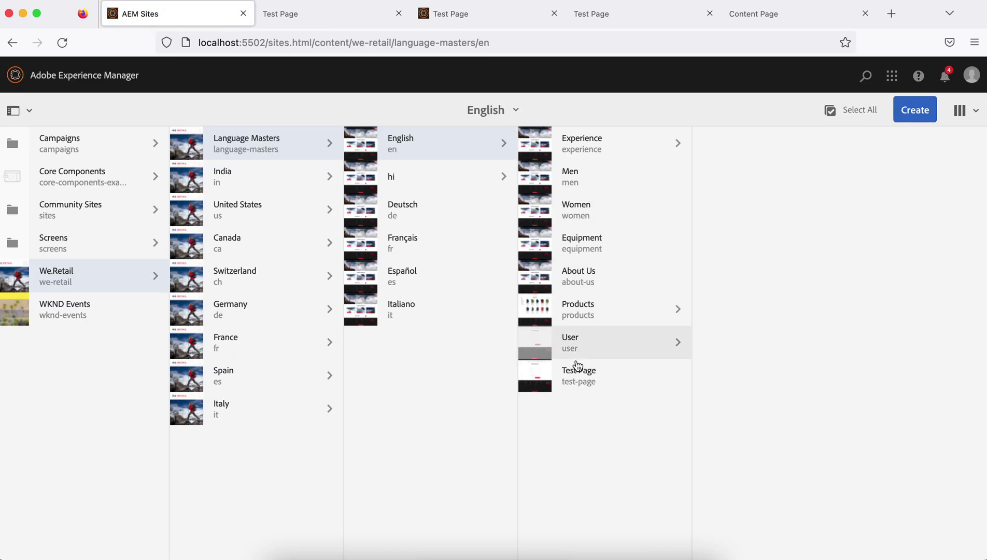
{"action": "left_click", "coordinate": [536, 376]}
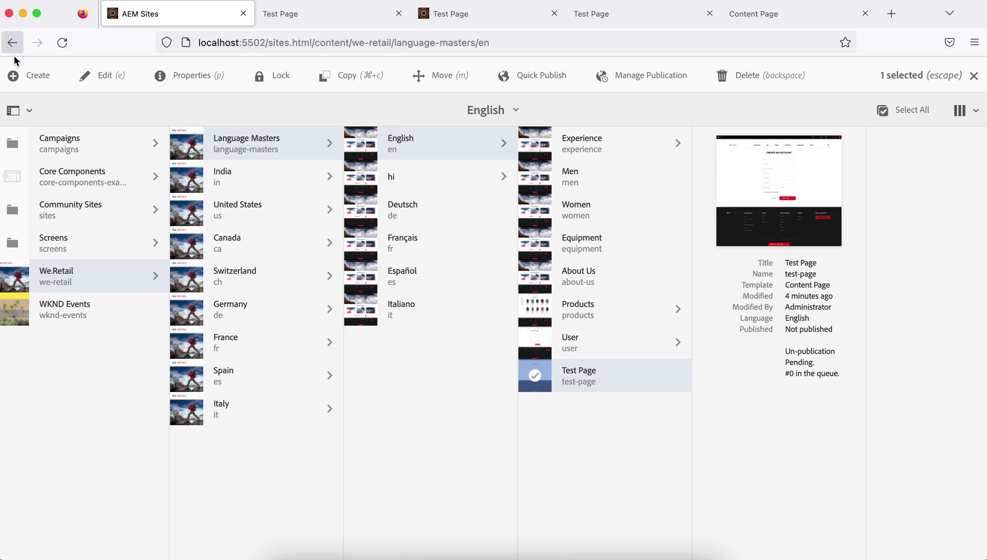
{"action": "left_click", "coordinate": [15, 78]}
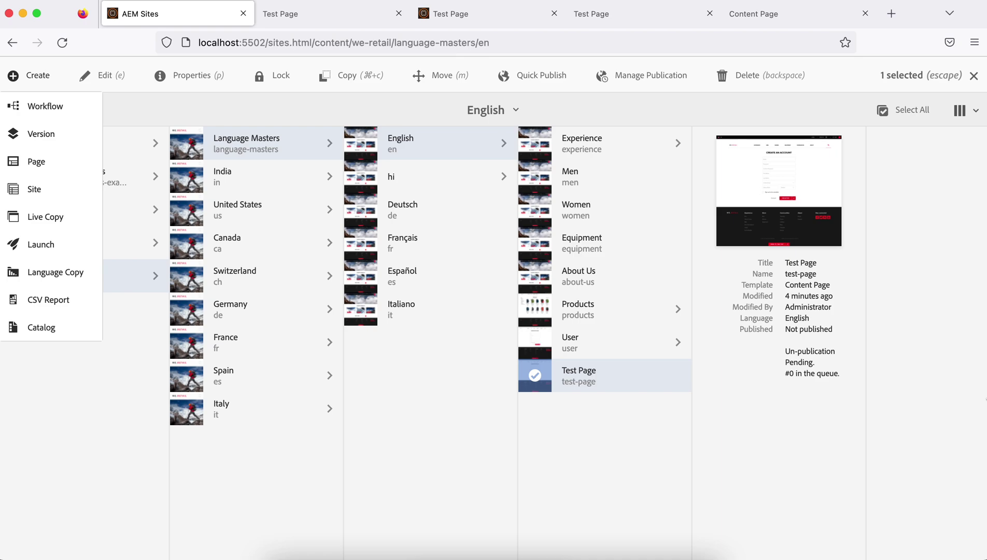
{"action": "left_click", "coordinate": [757, 445]}
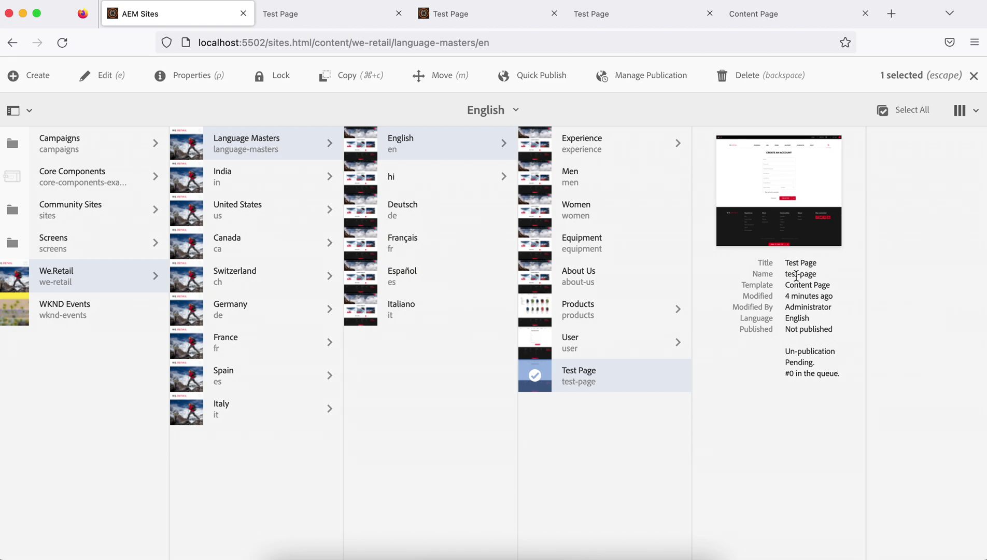
Open the Test Page properties from the editor's Page Information menu.
{"action": "left_click", "coordinate": [193, 78]}
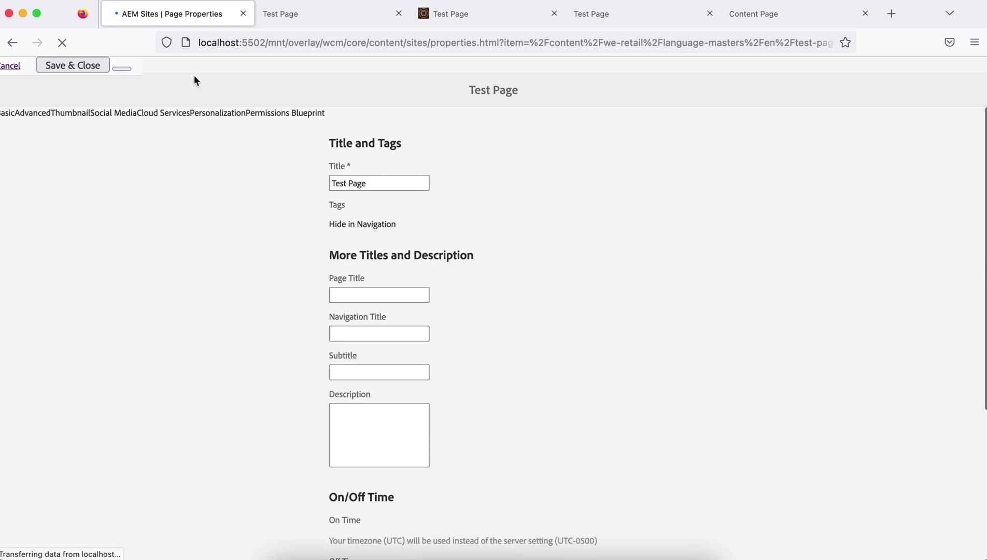
{"action": "left_click", "coordinate": [831, 75]}
{"action": "left_click", "coordinate": [327, 20]}
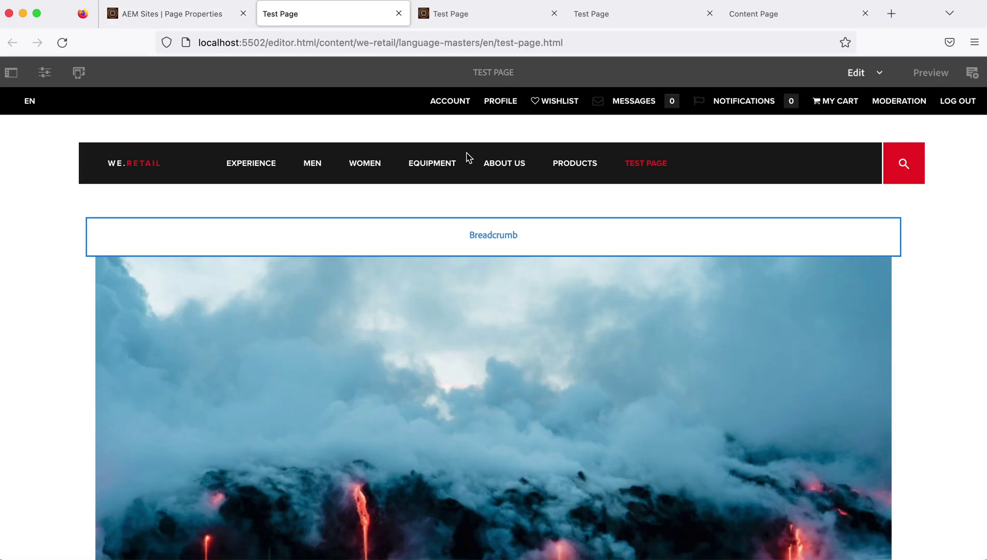
{"action": "left_click", "coordinate": [40, 78]}
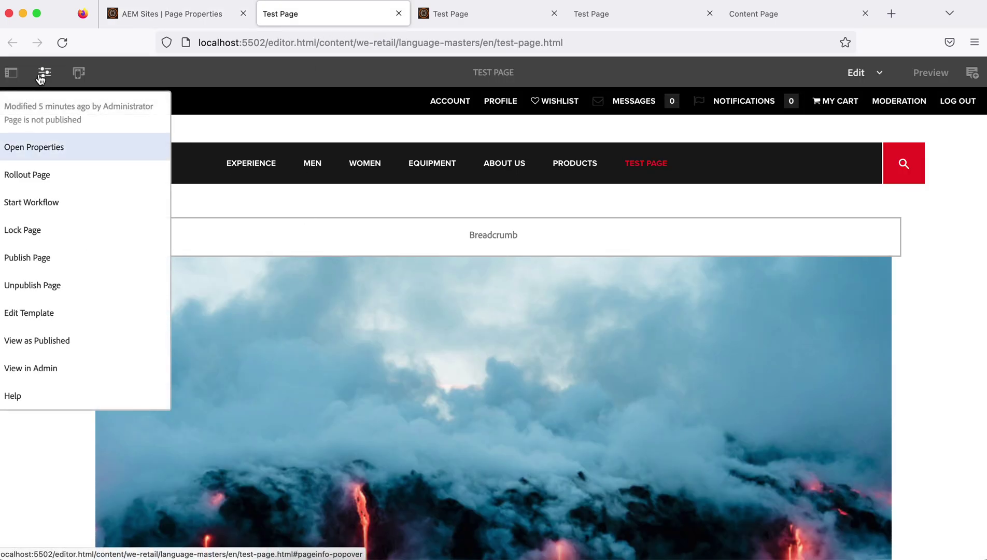
{"action": "left_click", "coordinate": [32, 150]}
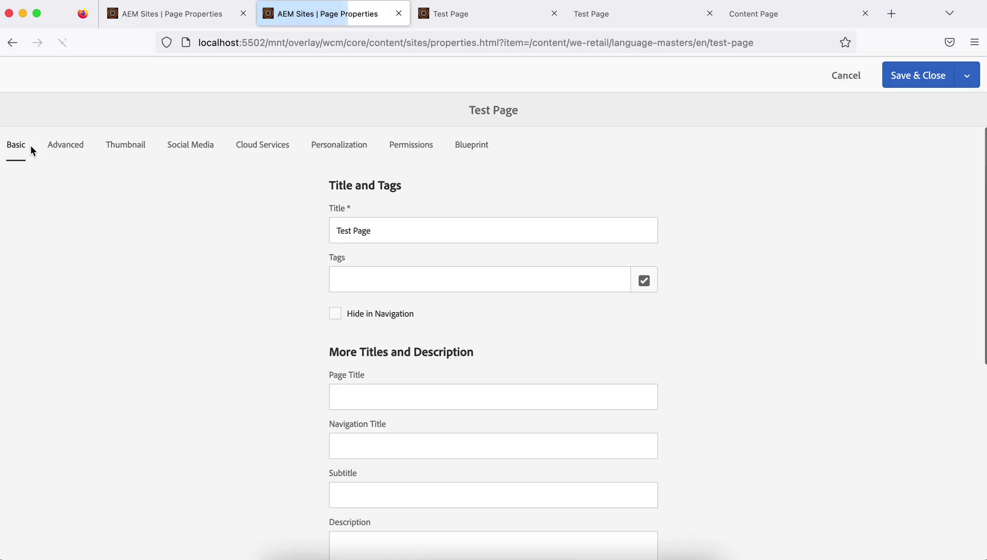
{"action": "left_click", "coordinate": [183, 16]}
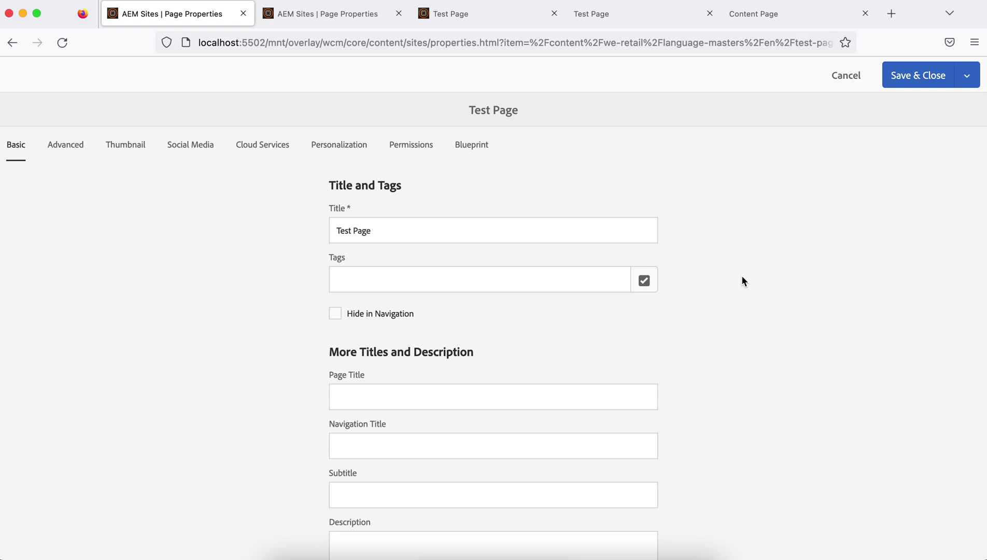
Browse the Advanced, Thumbnail, Social Media and Cloud Services property tabs.
{"action": "left_click", "coordinate": [66, 147]}
{"action": "left_click", "coordinate": [125, 147]}
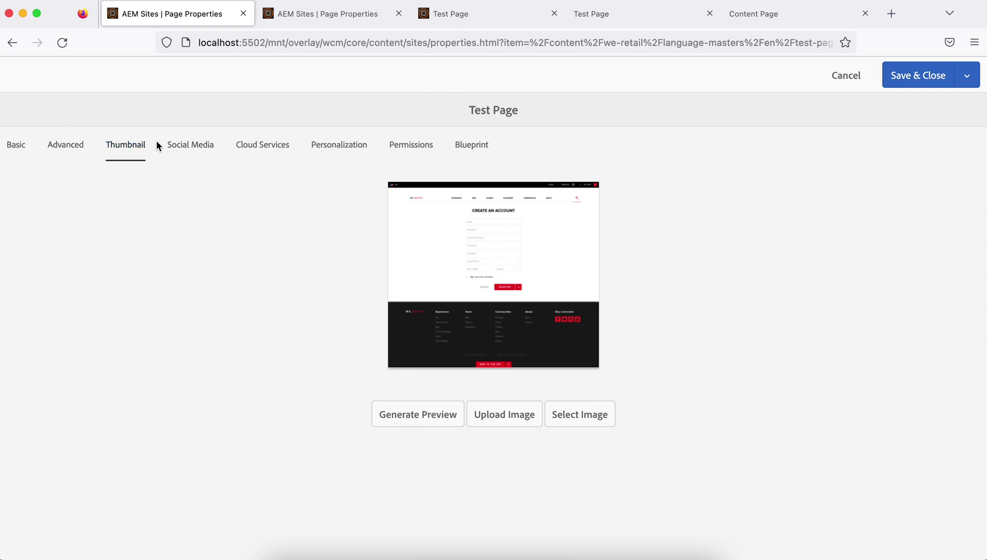
{"action": "left_click", "coordinate": [193, 150]}
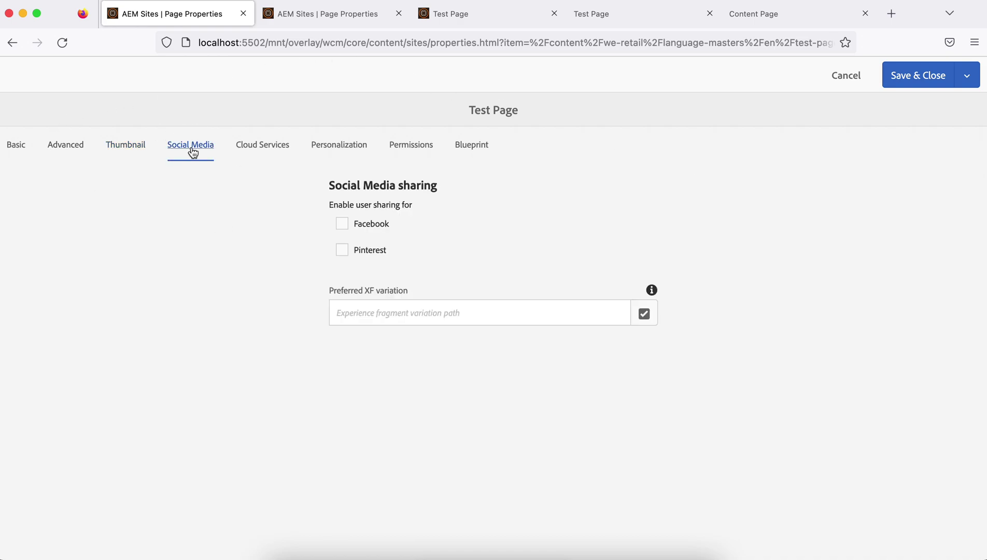
{"action": "left_click", "coordinate": [253, 149]}
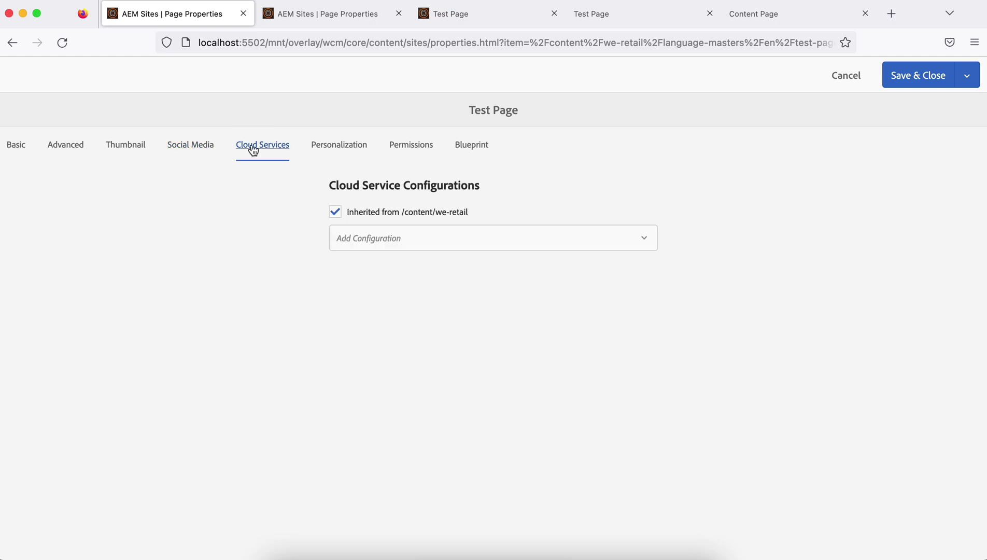
Scroll through the Basic tab's title and tags settings.
{"action": "left_click", "coordinate": [17, 146]}
{"action": "scroll", "coordinate": [123, 256], "scroll_direction": "down", "scroll_amount": 4}
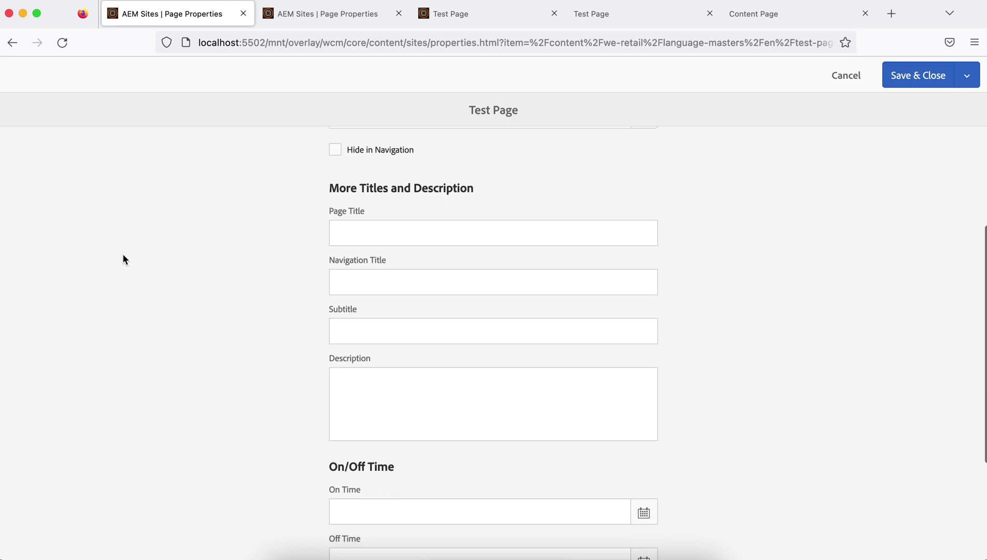
{"action": "scroll", "coordinate": [123, 259], "scroll_direction": "down", "scroll_amount": 3}
{"action": "scroll", "coordinate": [143, 331], "scroll_direction": "up", "scroll_amount": 6}
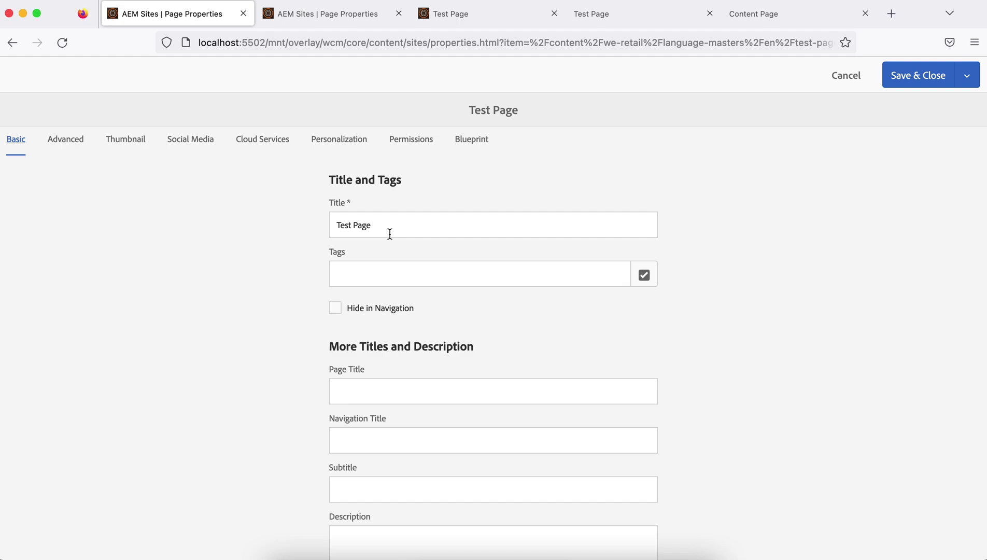
{"action": "scroll", "coordinate": [390, 234], "scroll_direction": "down", "scroll_amount": 2}
{"action": "scroll", "coordinate": [399, 451], "scroll_direction": "down", "scroll_amount": 5}
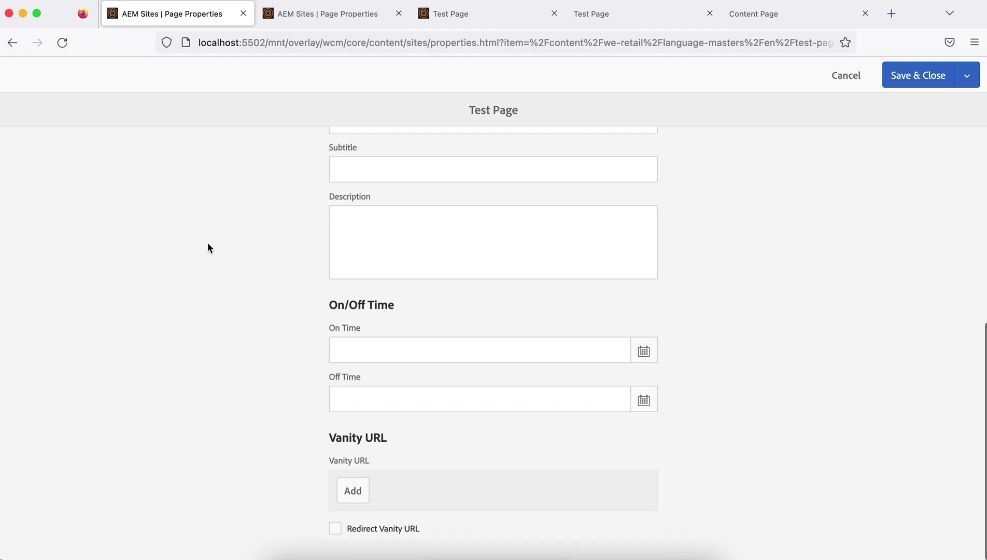
{"action": "scroll", "coordinate": [170, 170], "scroll_direction": "up", "scroll_amount": 7}
Review Advanced, Blueprint and Permissions tabs, then cancel the properties without saving.
{"action": "left_click", "coordinate": [65, 145]}
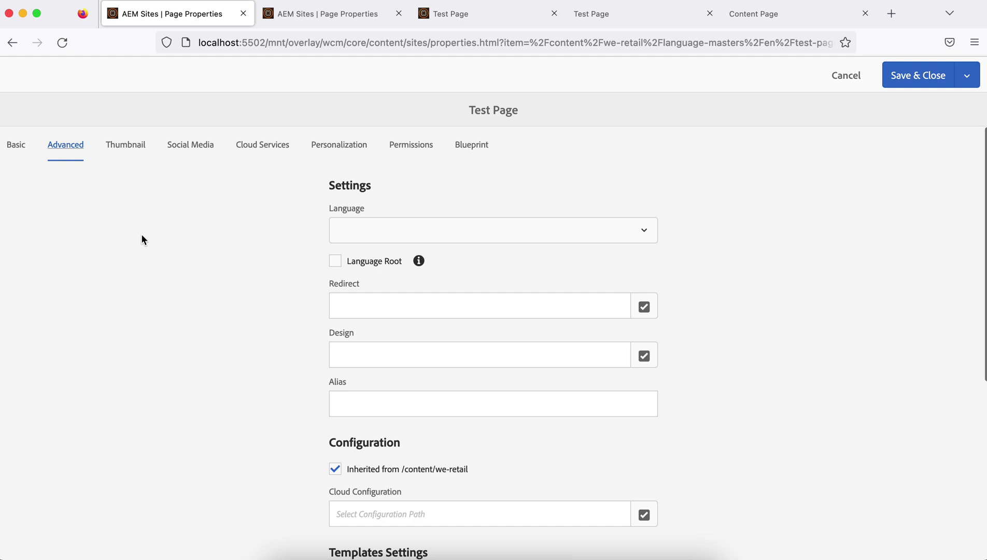
{"action": "scroll", "coordinate": [177, 283], "scroll_direction": "down", "scroll_amount": 1}
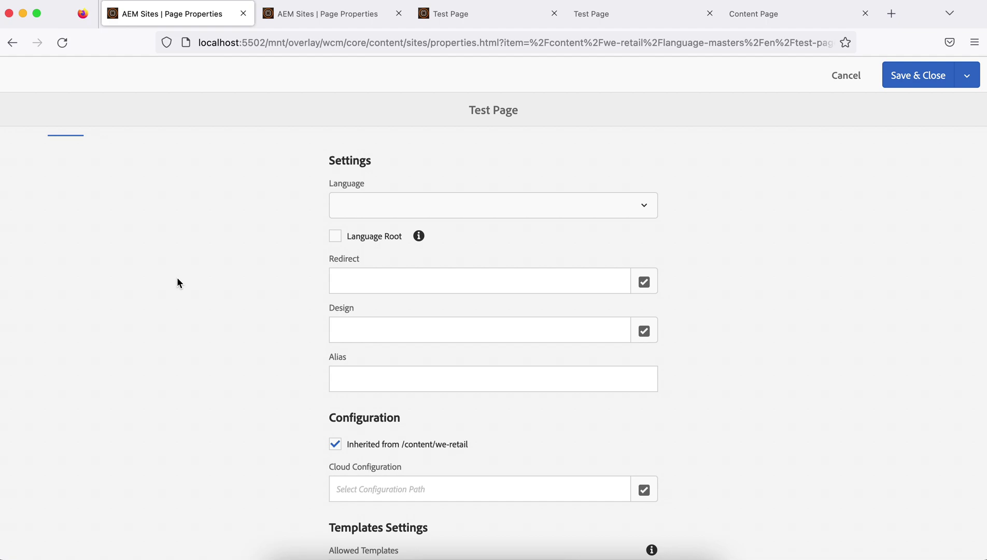
{"action": "scroll", "coordinate": [470, 256], "scroll_direction": "left", "scroll_amount": 2}
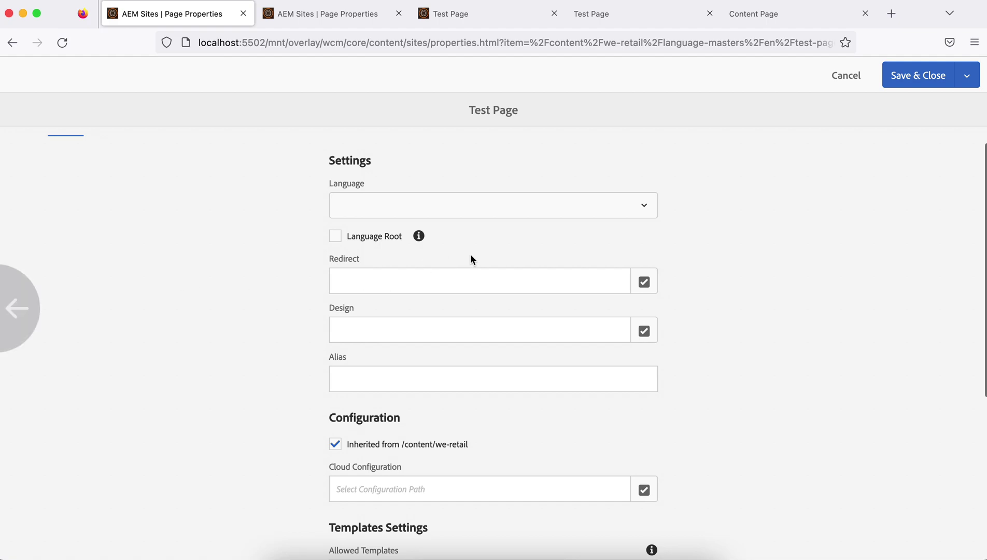
{"action": "scroll", "coordinate": [803, 229], "scroll_direction": "up", "scroll_amount": 1}
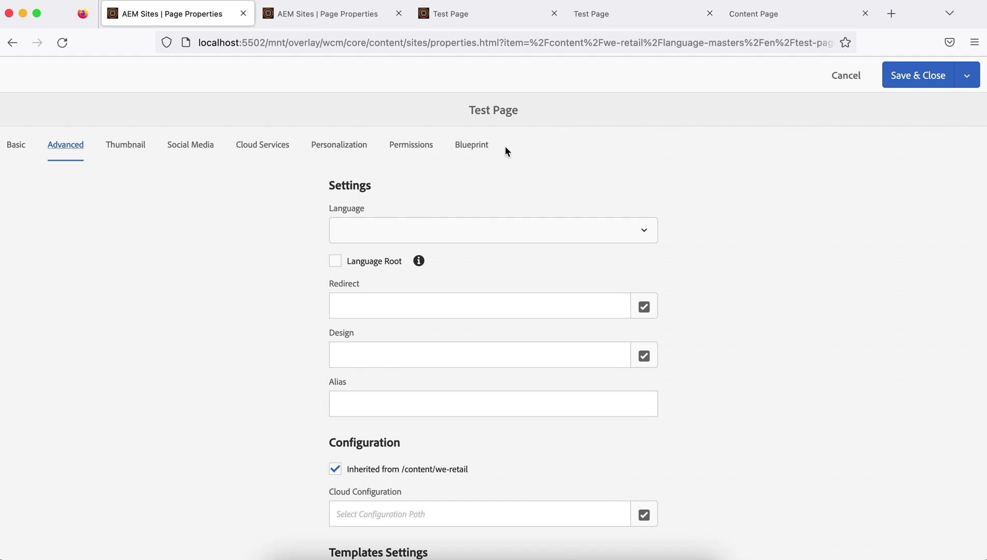
{"action": "left_click", "coordinate": [474, 149]}
{"action": "left_click", "coordinate": [412, 144]}
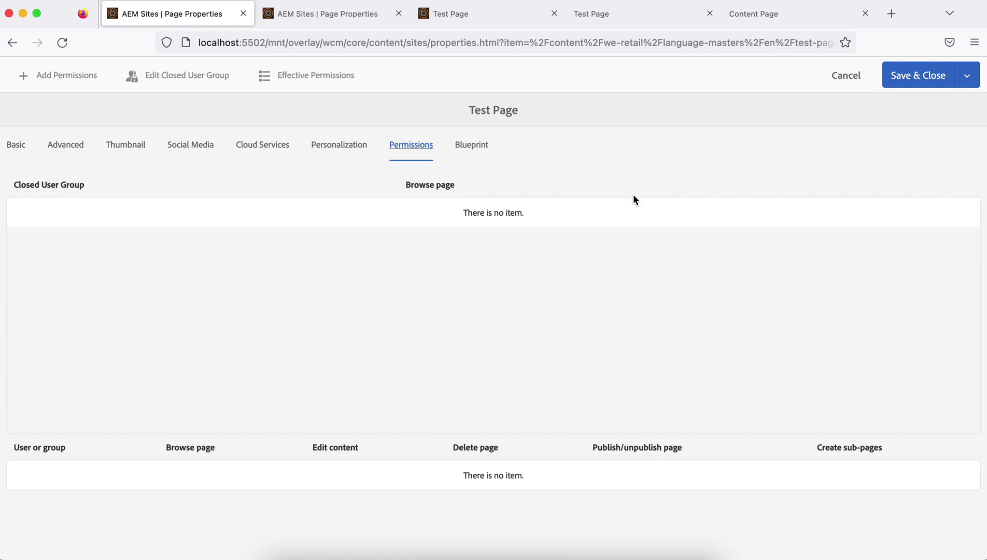
{"action": "left_click", "coordinate": [857, 80]}
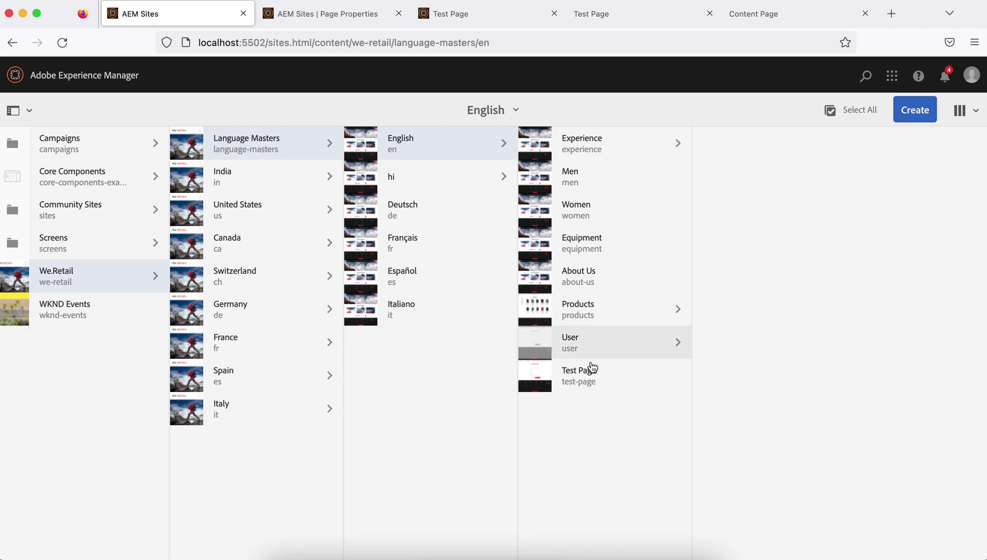
{"action": "mouse_move", "coordinate": [546, 379]}
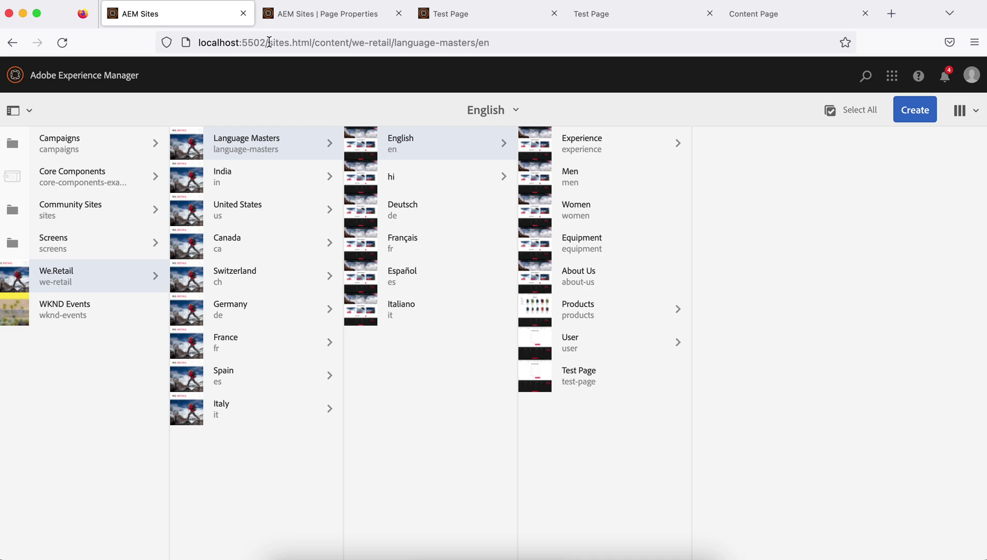
{"action": "left_click_drag", "start_coordinate": [267, 43], "coordinate": [164, 40]}
{"action": "key", "text": "super+c"}
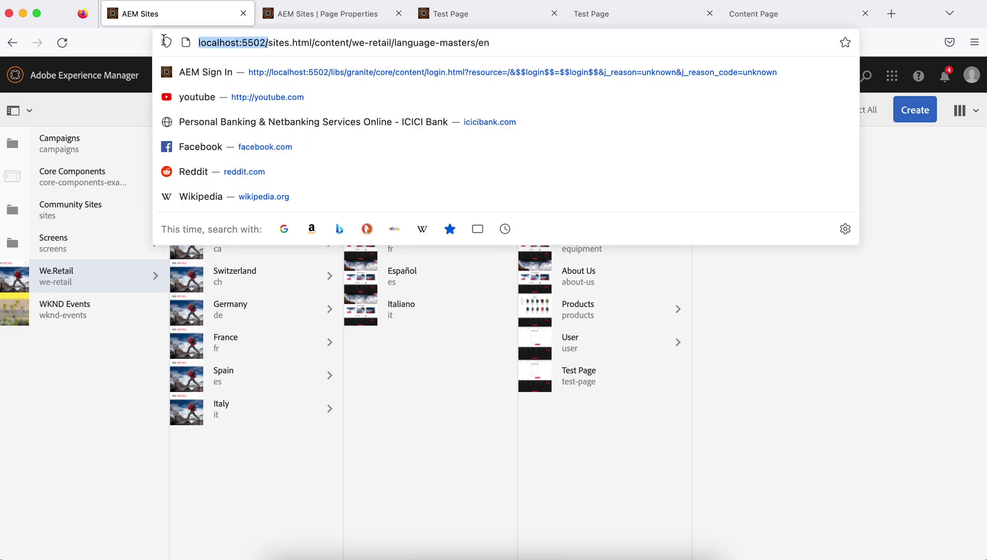
{"action": "left_click", "coordinate": [891, 14]}
{"action": "key", "text": "super+v"}
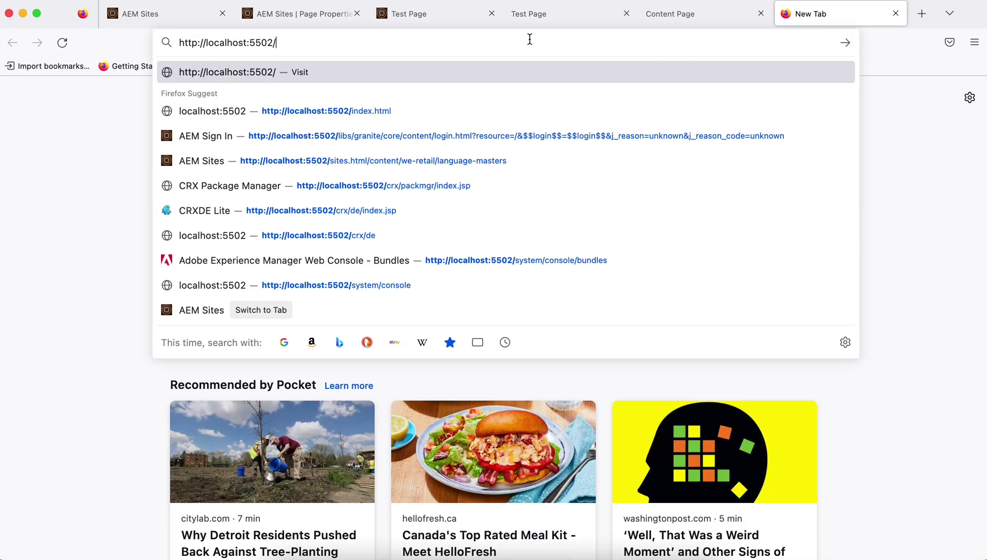
{"action": "type", "text": "crx/de/"}
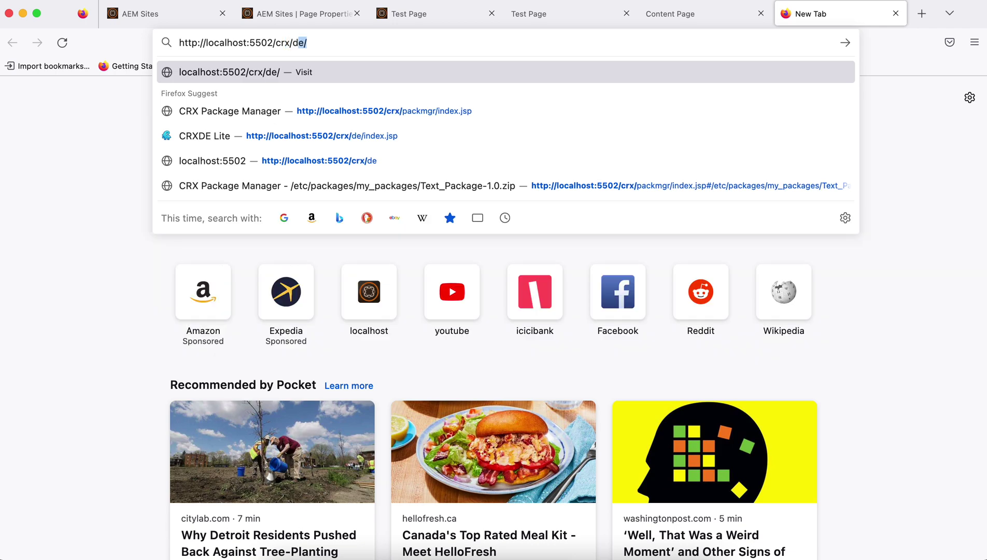
{"action": "key", "text": "Return"}
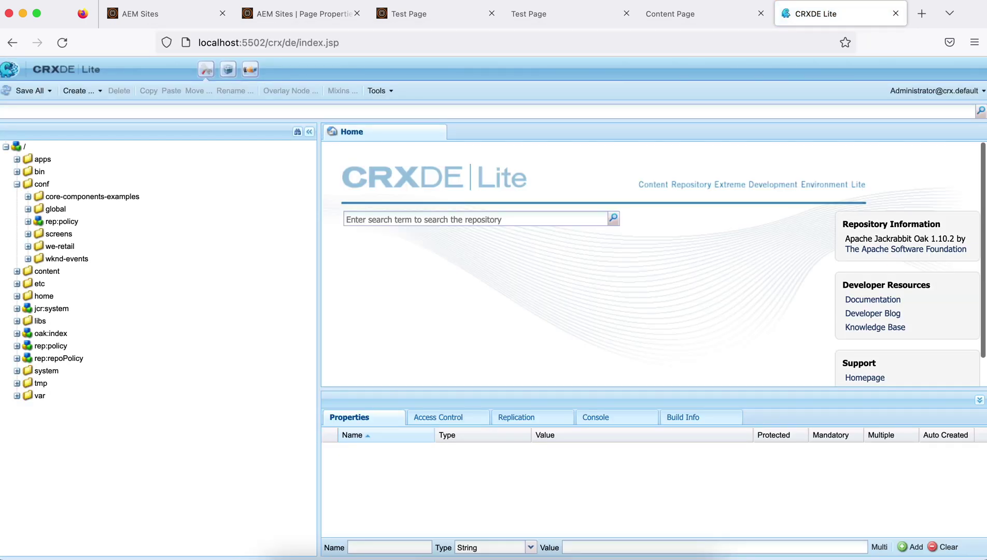
Expand the repository tree through content, we-retail and language-masters to en.
{"action": "left_click", "coordinate": [25, 197]}
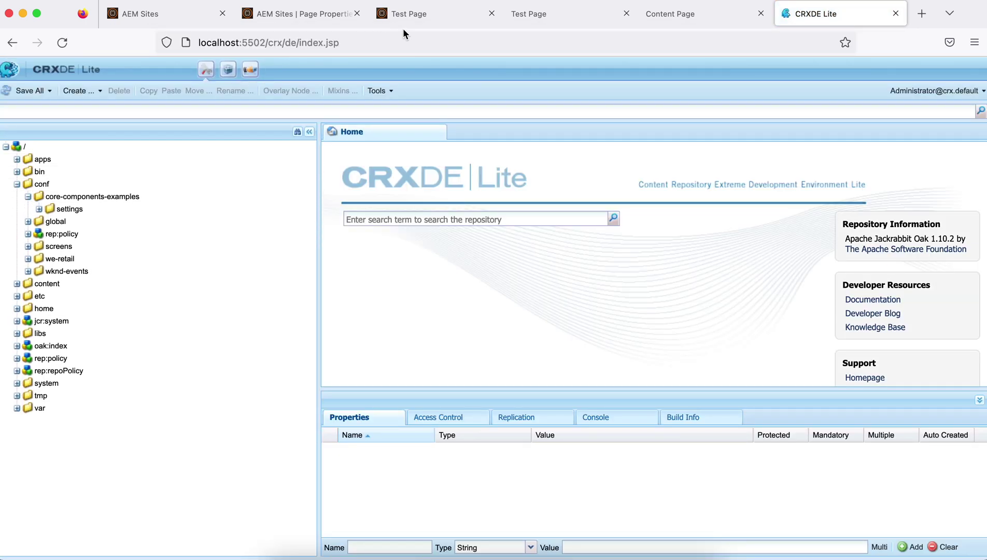
{"action": "left_click", "coordinate": [412, 19]}
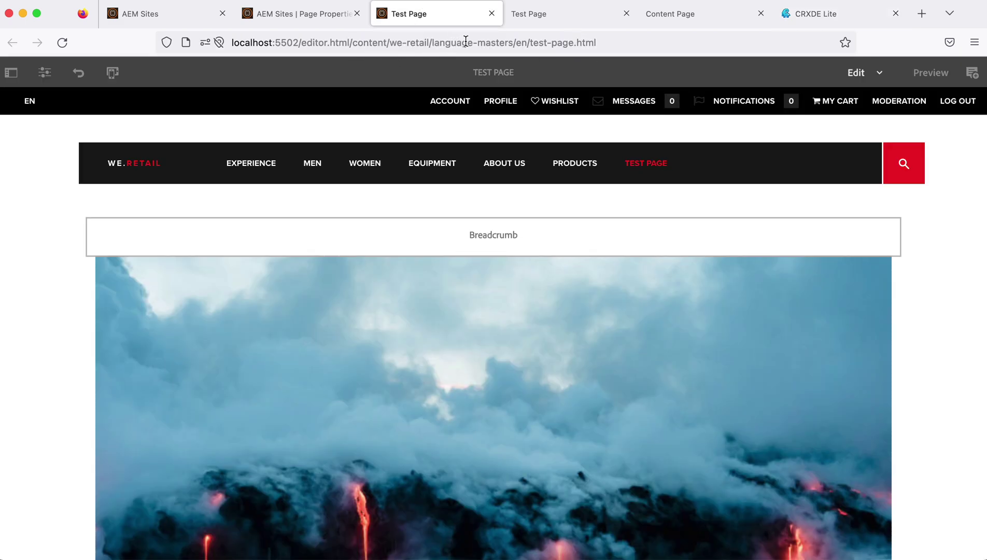
{"action": "left_click", "coordinate": [803, 19]}
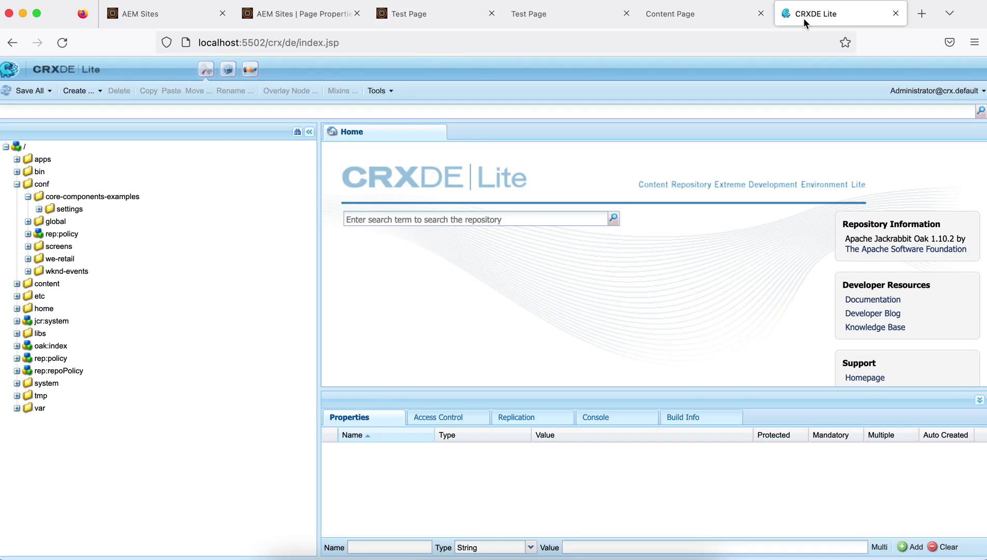
{"action": "left_click", "coordinate": [17, 183]}
{"action": "left_click", "coordinate": [17, 197]}
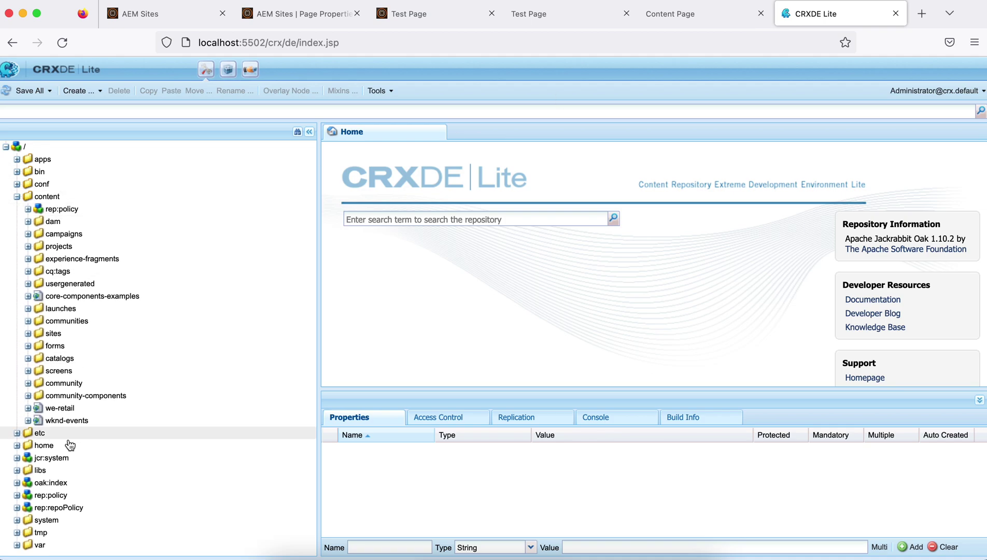
{"action": "left_click", "coordinate": [60, 408]}
{"action": "left_click", "coordinate": [92, 445]}
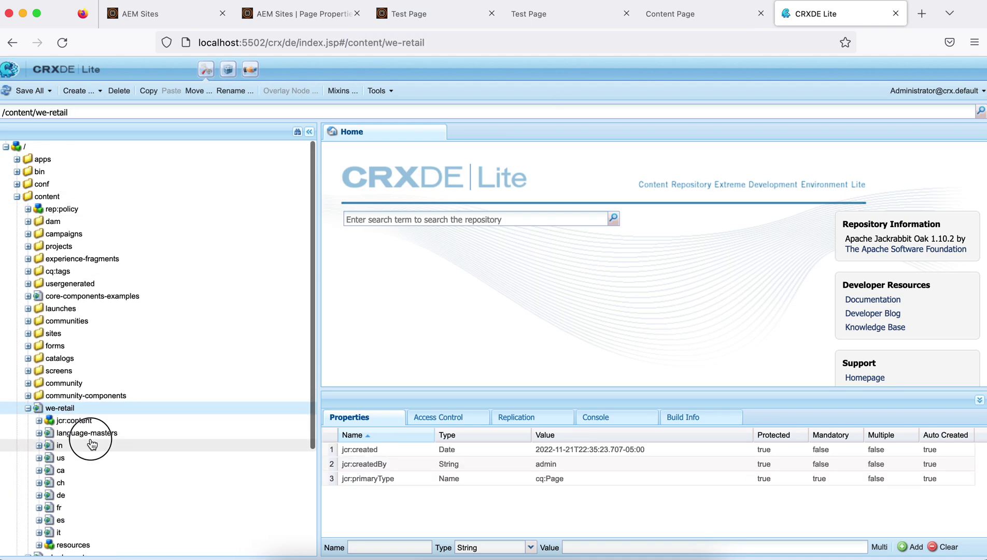
{"action": "left_click", "coordinate": [52, 433]}
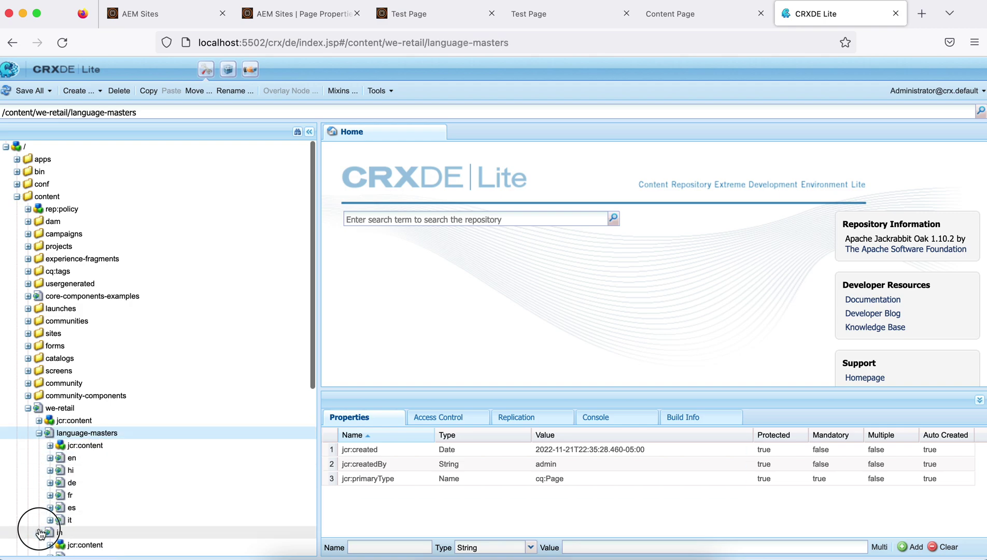
{"action": "left_click", "coordinate": [433, 15]}
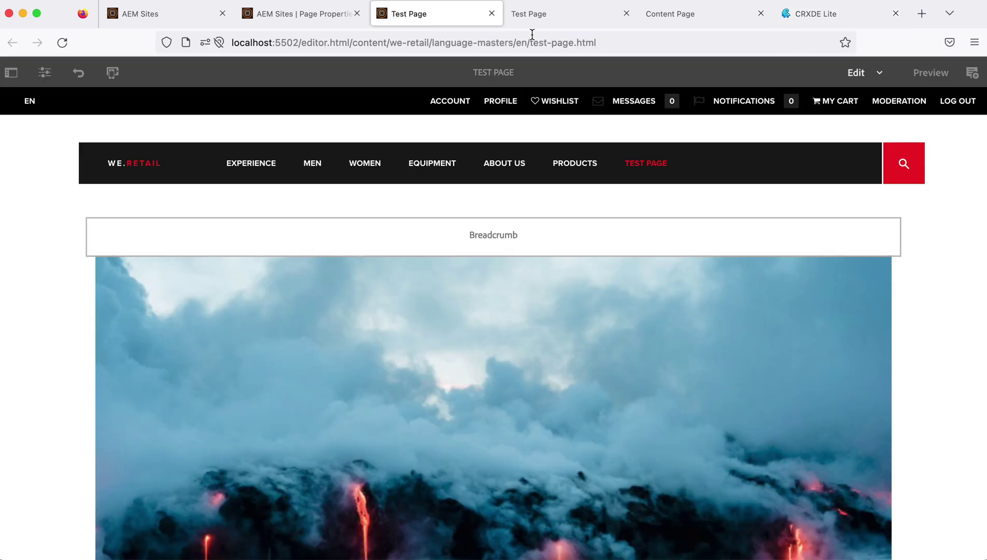
{"action": "left_click", "coordinate": [836, 15]}
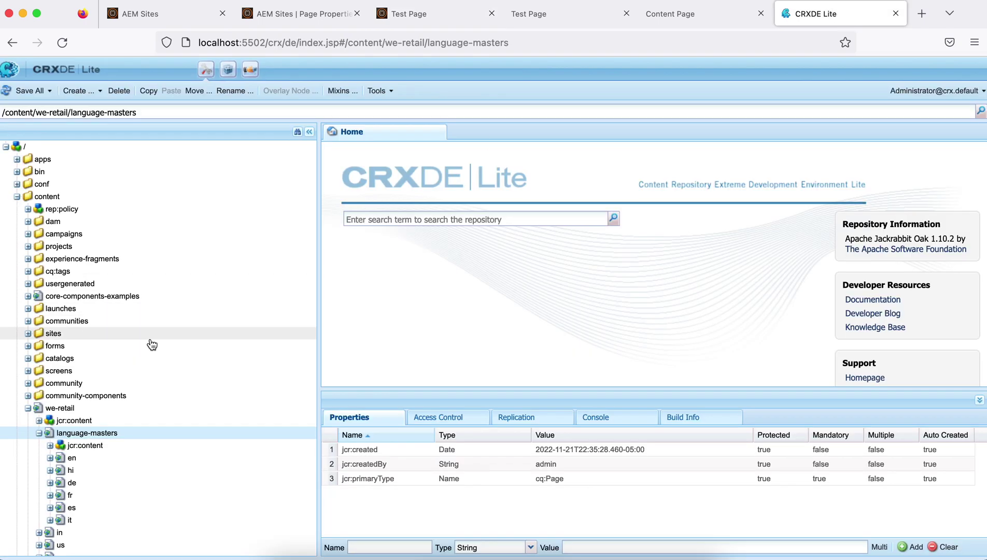
{"action": "left_click", "coordinate": [72, 458]}
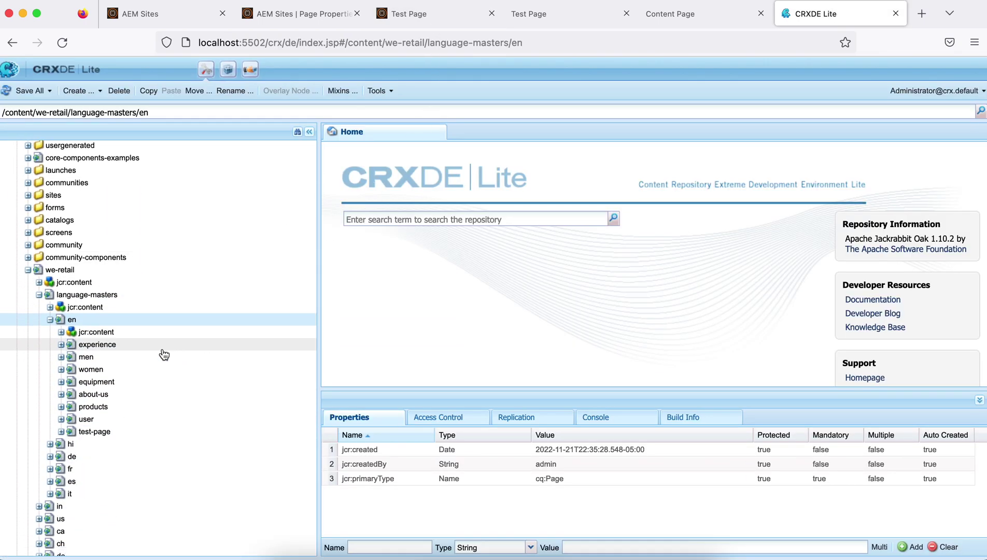
Expand test-page and check its repository path in the editor's address.
{"action": "left_click", "coordinate": [94, 432]}
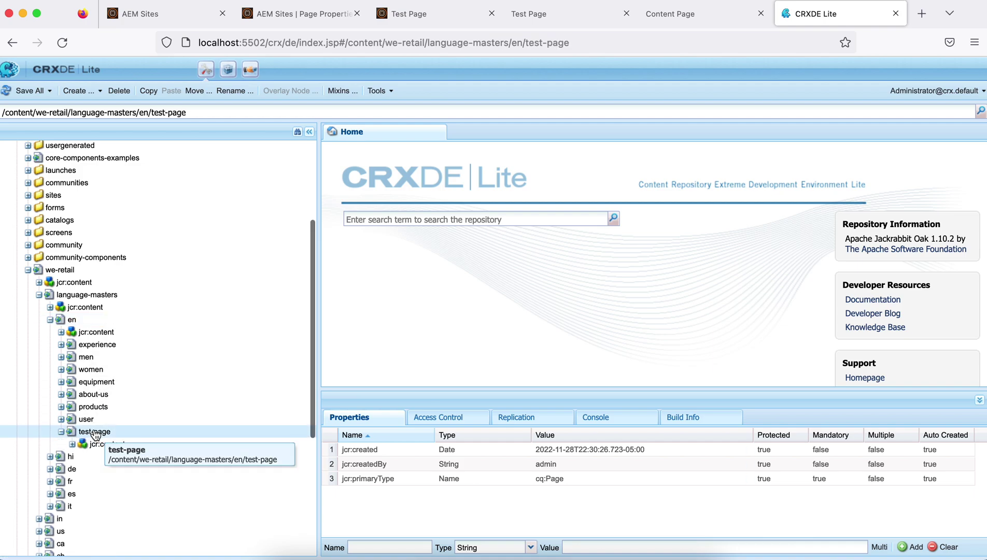
{"action": "left_click", "coordinate": [423, 17]}
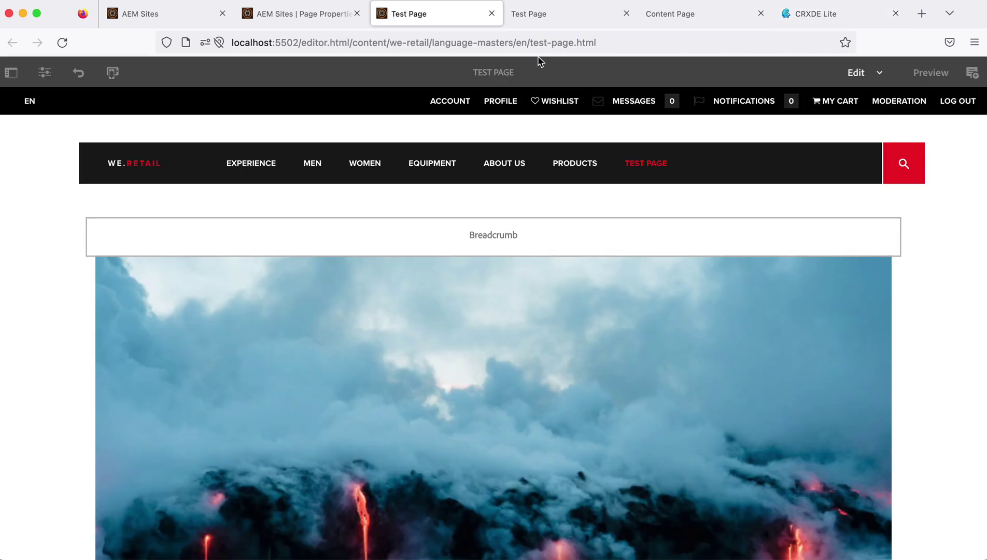
{"action": "left_click_drag", "start_coordinate": [574, 43], "coordinate": [350, 47]}
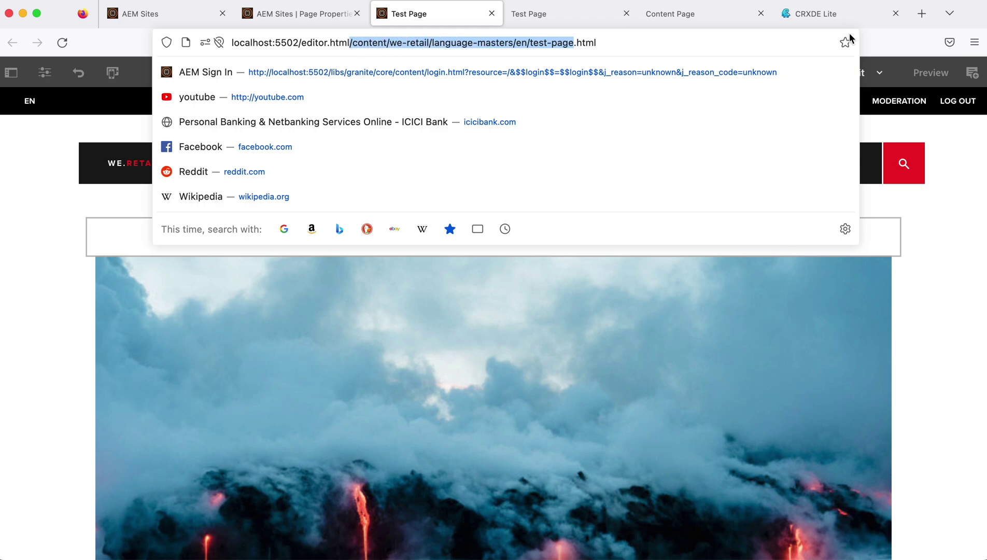
{"action": "left_click", "coordinate": [834, 20]}
Reload CRXDE Lite and expand test-page to reveal its jcr:content node.
{"action": "left_click", "coordinate": [27, 270]}
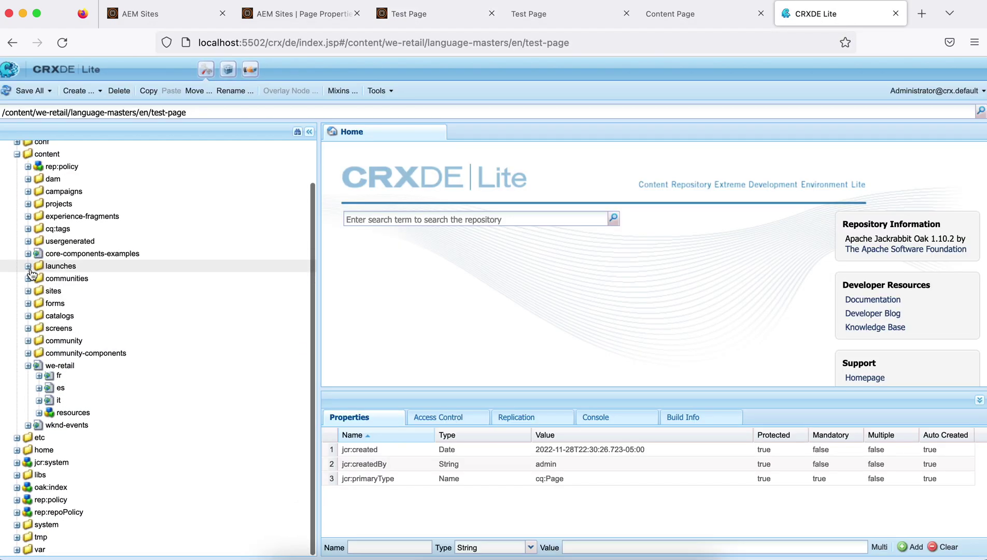
{"action": "left_click", "coordinate": [192, 114]}
{"action": "left_click", "coordinate": [191, 115]}
{"action": "left_click", "coordinate": [173, 113]}
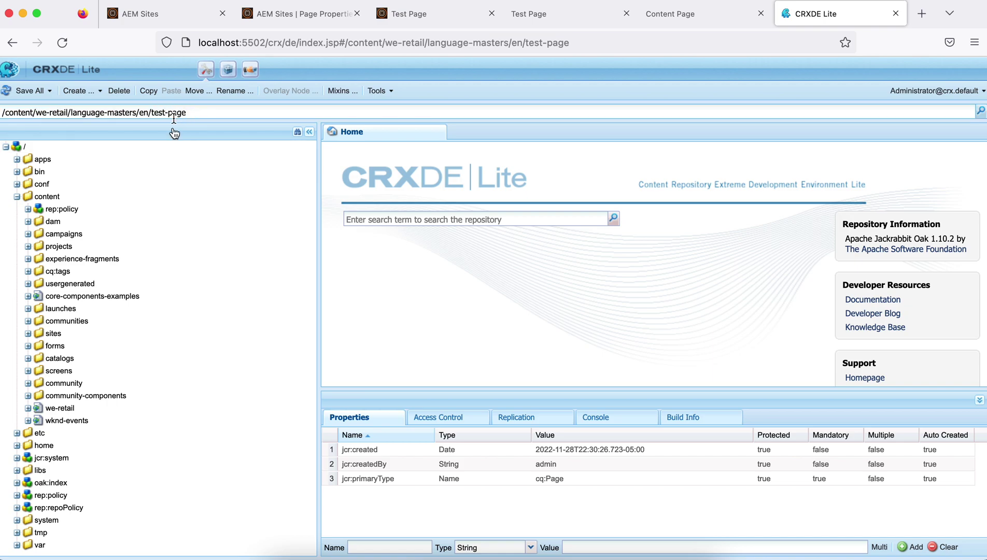
{"action": "left_click", "coordinate": [105, 113]}
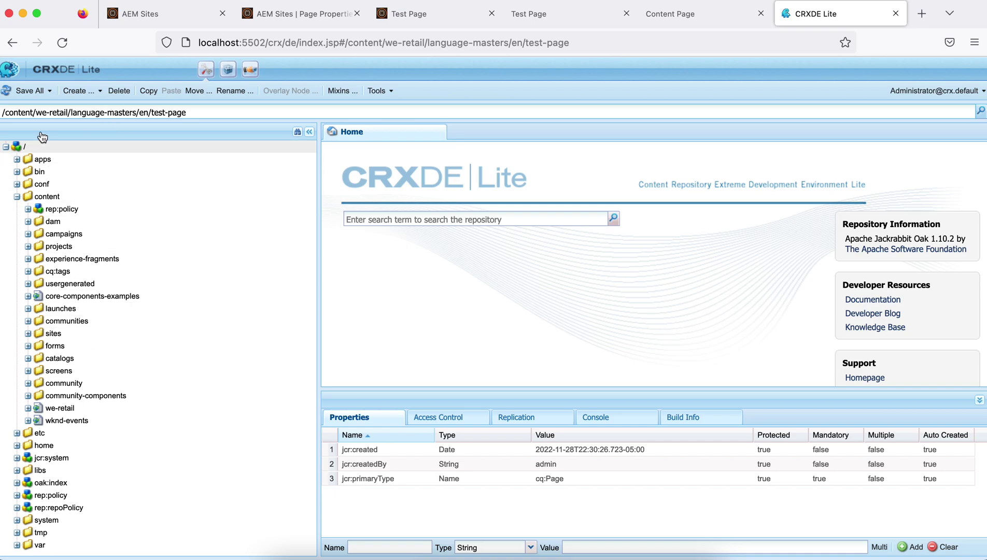
{"action": "left_click", "coordinate": [61, 43]}
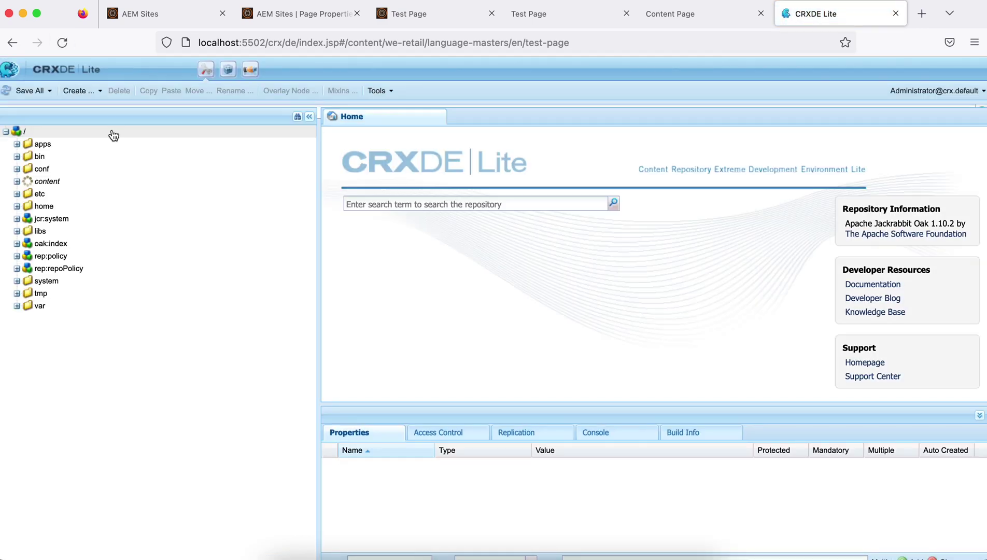
{"action": "scroll", "coordinate": [155, 335], "scroll_direction": "down", "scroll_amount": 5}
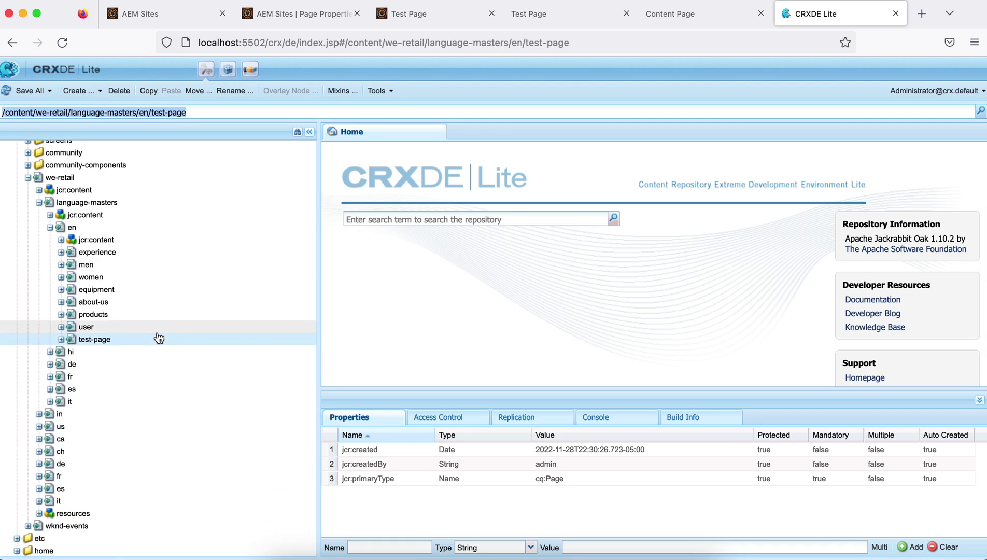
{"action": "left_click", "coordinate": [61, 339]}
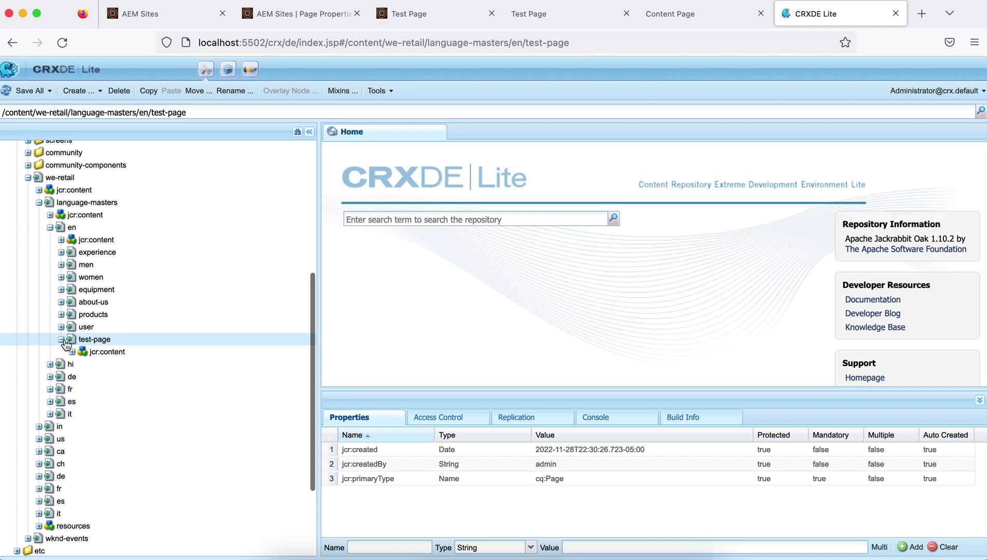
Show test-page's jcr:content properties, with jcr:title Test Page, in an enlarged Properties table.
{"action": "double_click", "coordinate": [102, 352]}
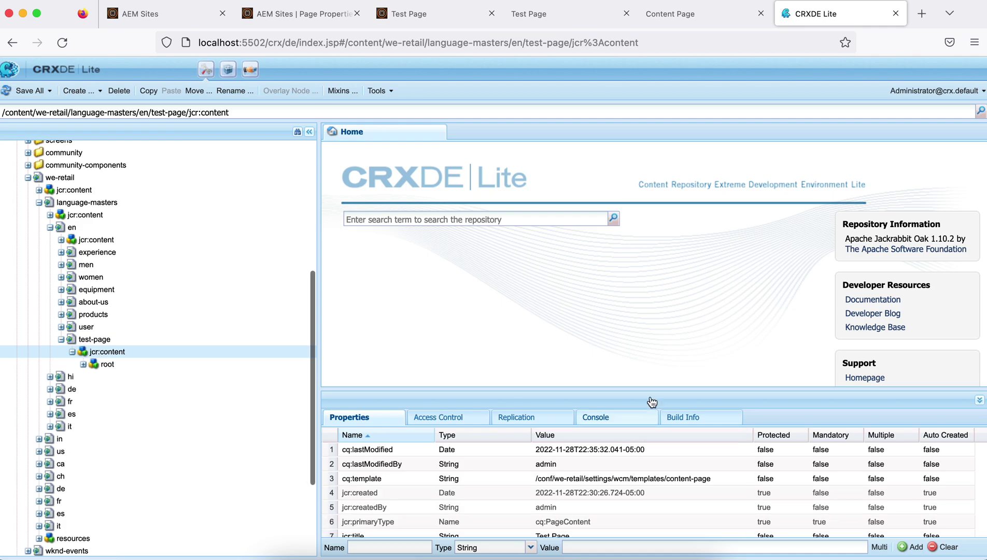
{"action": "left_click_drag", "start_coordinate": [650, 389], "coordinate": [674, 162]}
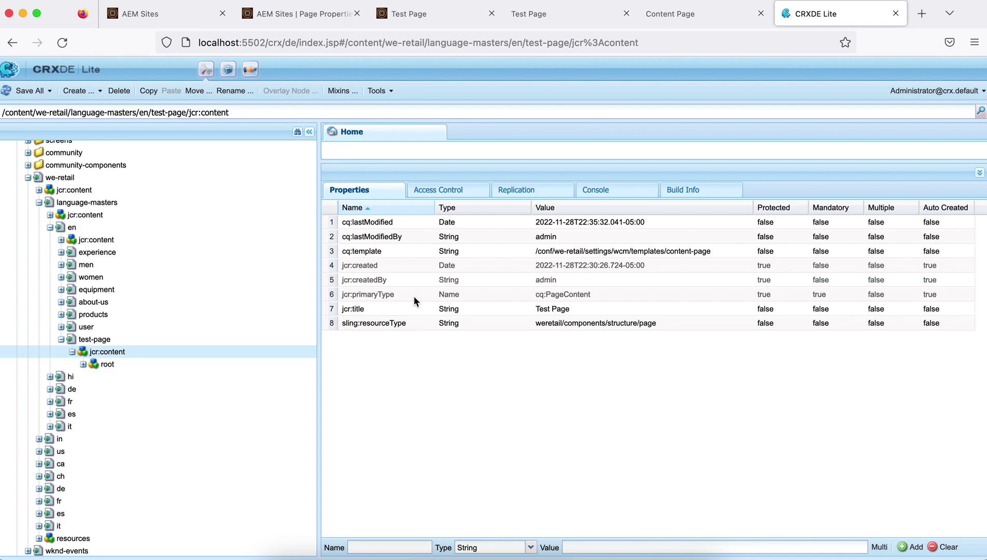
{"action": "left_click", "coordinate": [403, 14]}
In Test Page's properties, enter page title 'Test Title', navigation title 'Navigation Title' and subtitle 'Subtitle'.
{"action": "left_click", "coordinate": [44, 72]}
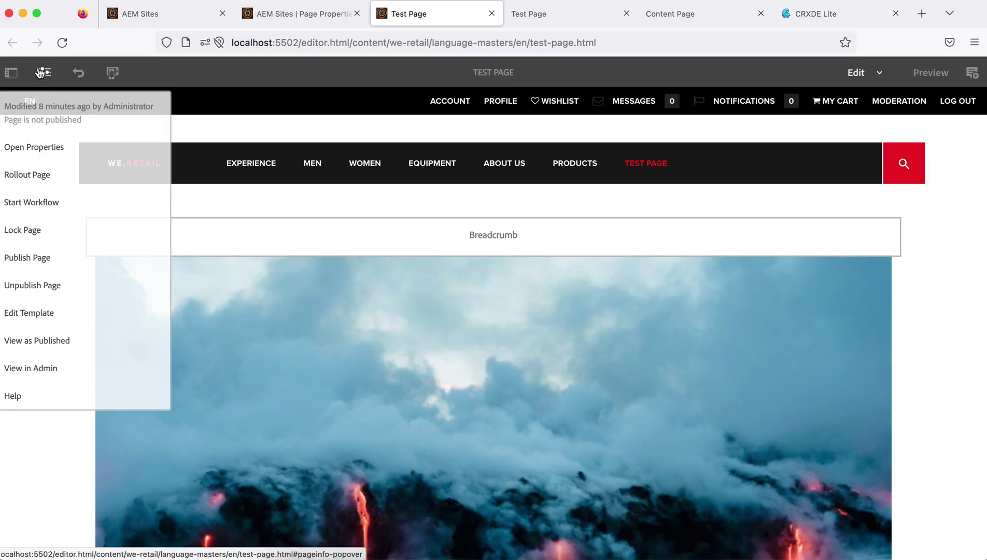
{"action": "left_click", "coordinate": [45, 147]}
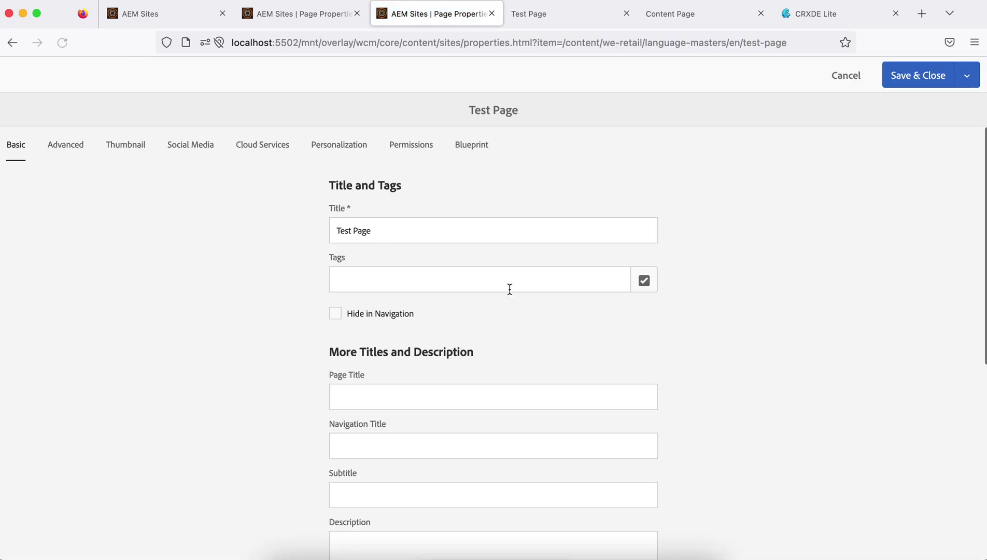
{"action": "scroll", "coordinate": [536, 317], "scroll_direction": "down", "scroll_amount": 2}
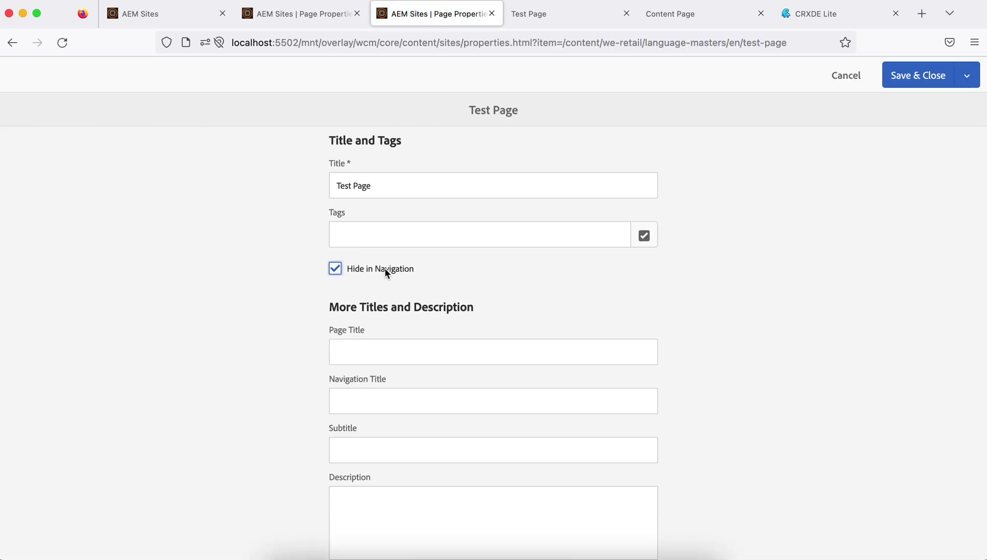
{"action": "scroll", "coordinate": [486, 279], "scroll_direction": "down", "scroll_amount": 1}
{"action": "left_click", "coordinate": [387, 328]}
{"action": "type", "text": "Test Title"}
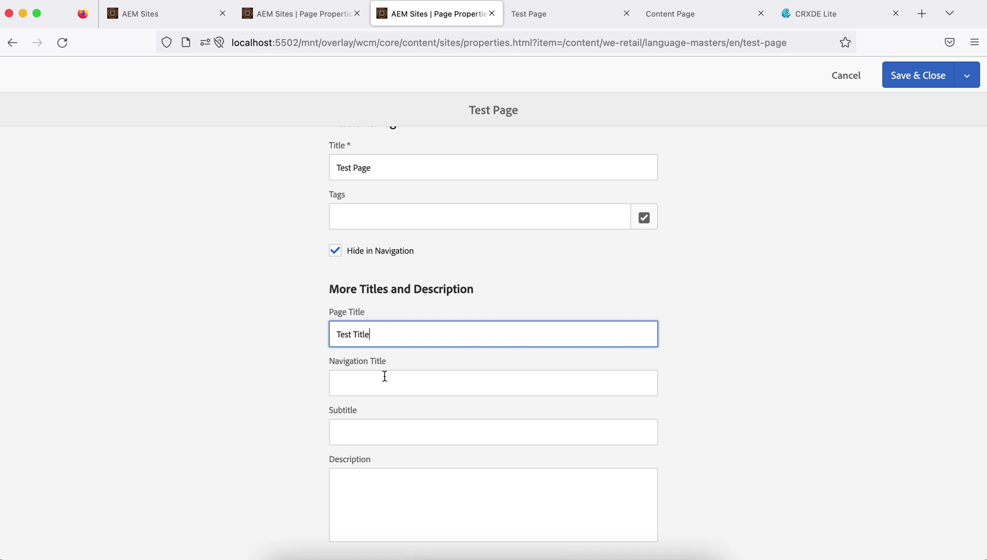
{"action": "left_click", "coordinate": [385, 376]}
{"action": "type", "text": "Na"}
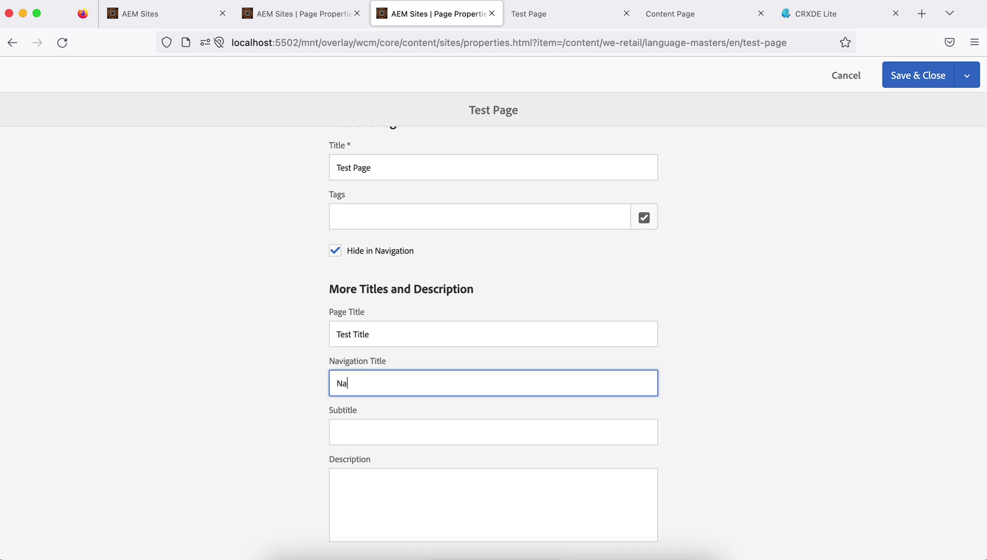
{"action": "type", "text": "vigation Title"}
{"action": "left_click", "coordinate": [413, 429]}
{"action": "type", "text": "Subtitl"}
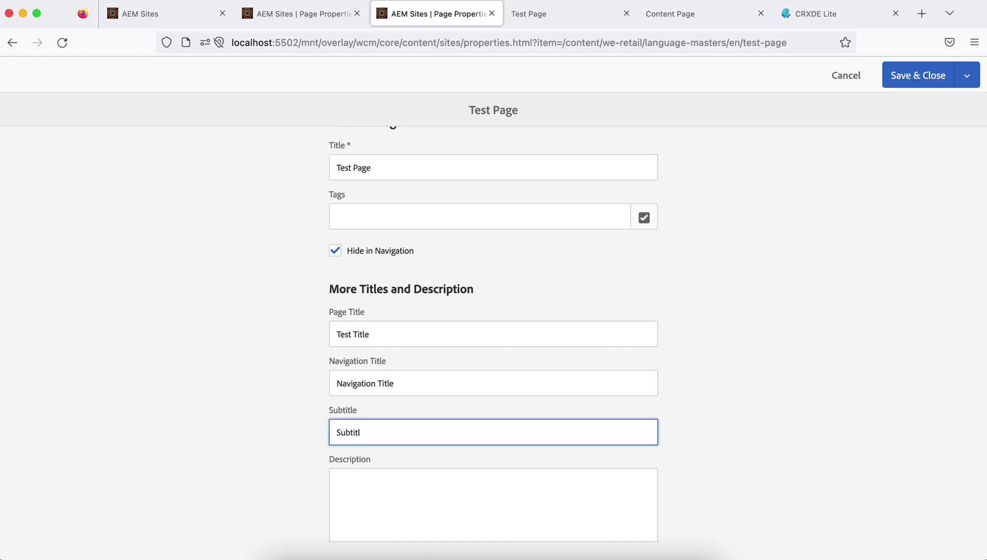
Enter the description 'Desp' and save the page properties.
{"action": "scroll", "coordinate": [679, 432], "scroll_direction": "down", "scroll_amount": 1}
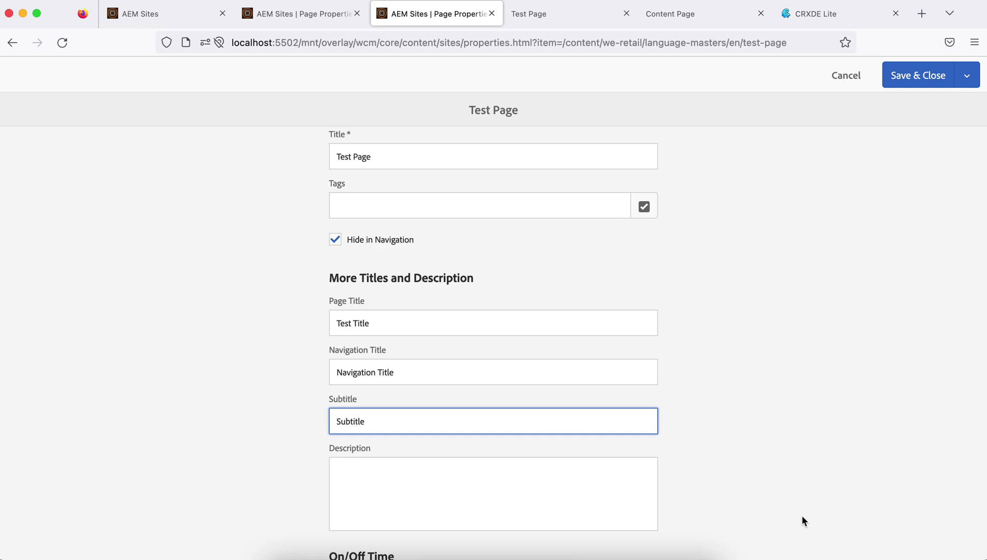
{"action": "scroll", "coordinate": [802, 516], "scroll_direction": "down", "scroll_amount": 5}
{"action": "left_click", "coordinate": [427, 380]}
{"action": "type", "text": "Desctit"}
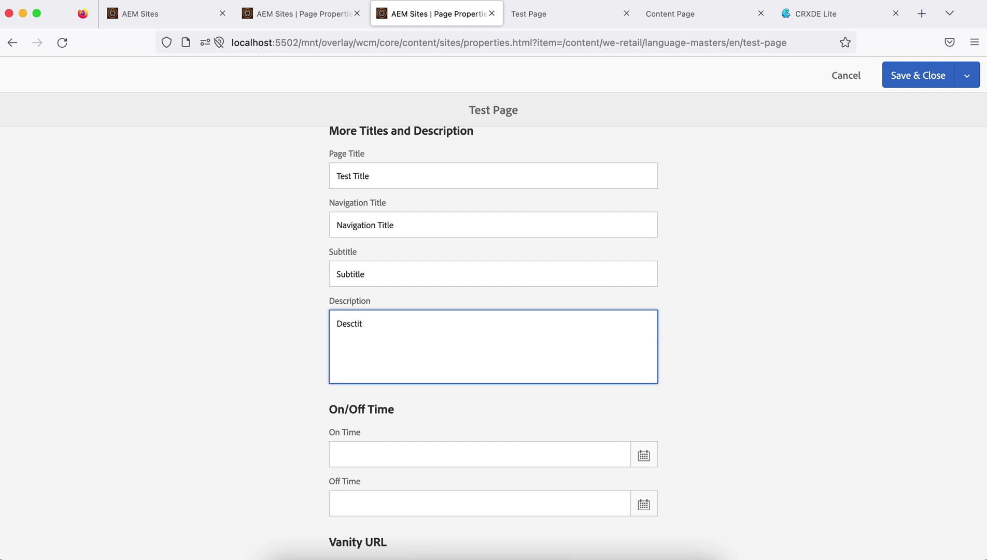
{"action": "key", "text": "BackSpace"}
{"action": "key", "text": "BackSpace"}
{"action": "type", "text": "sp"}
{"action": "left_click", "coordinate": [916, 75]}
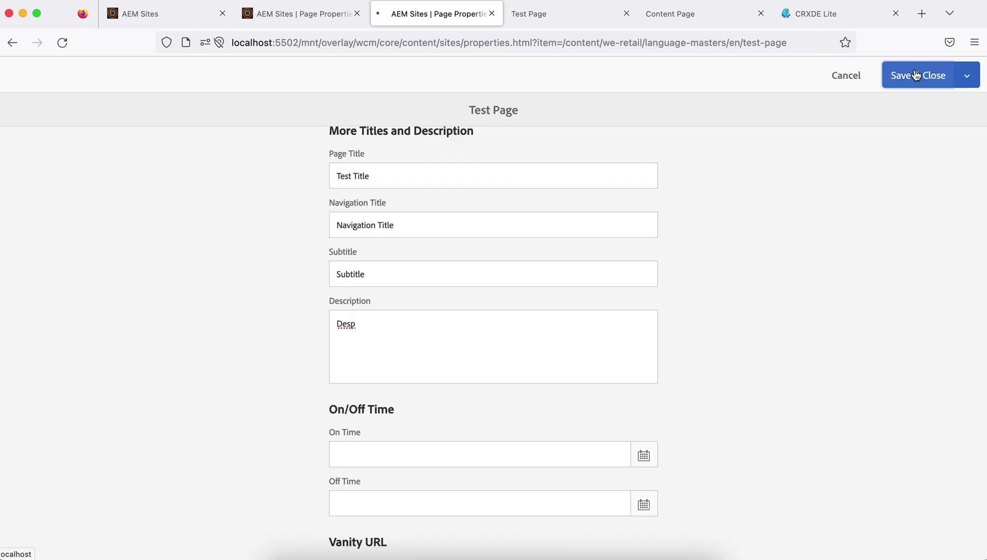
Refresh CRXDE Lite and inspect jcr:content of test-page, then of the en/user page.
{"action": "left_click", "coordinate": [826, 11]}
{"action": "left_click", "coordinate": [87, 340]}
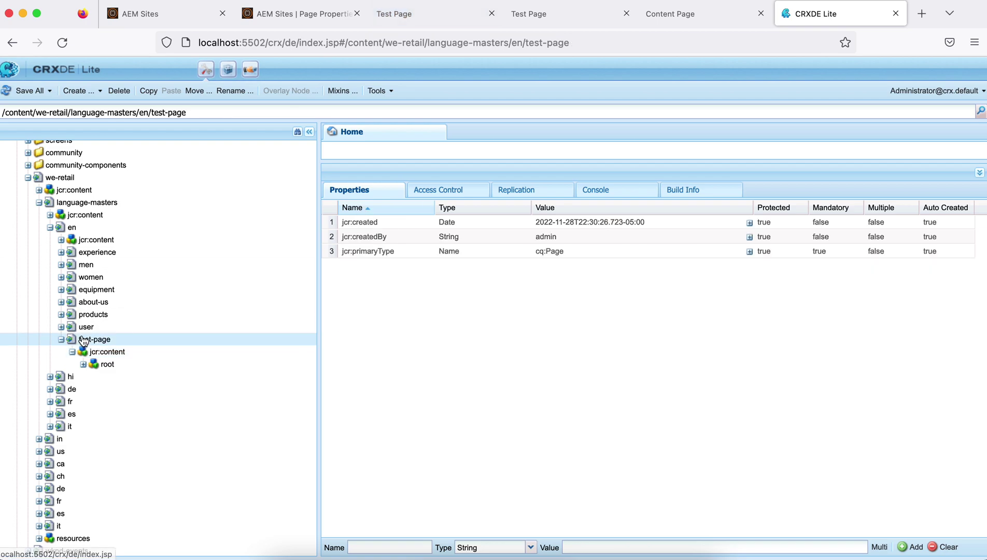
{"action": "left_click", "coordinate": [6, 91]}
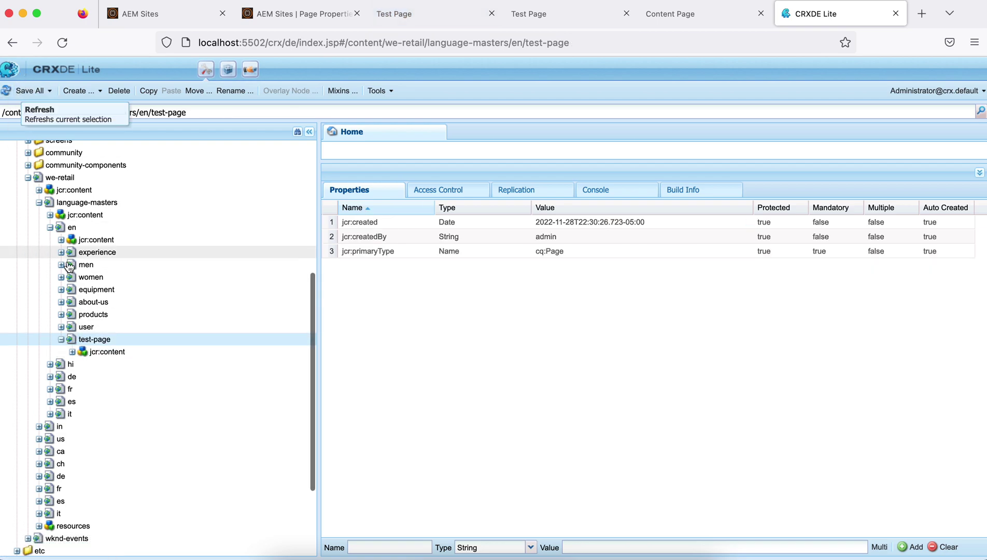
{"action": "double_click", "coordinate": [106, 352]}
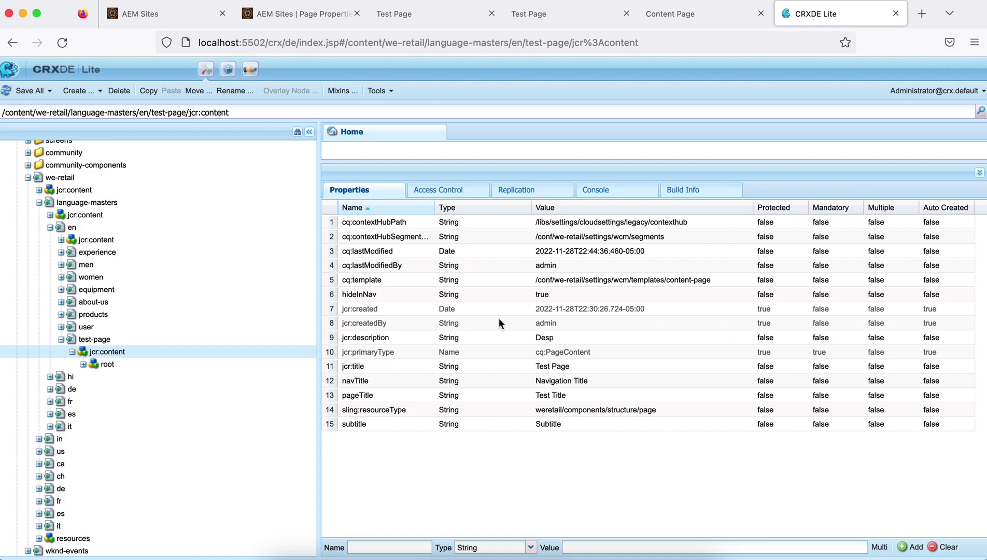
{"action": "double_click", "coordinate": [83, 327]}
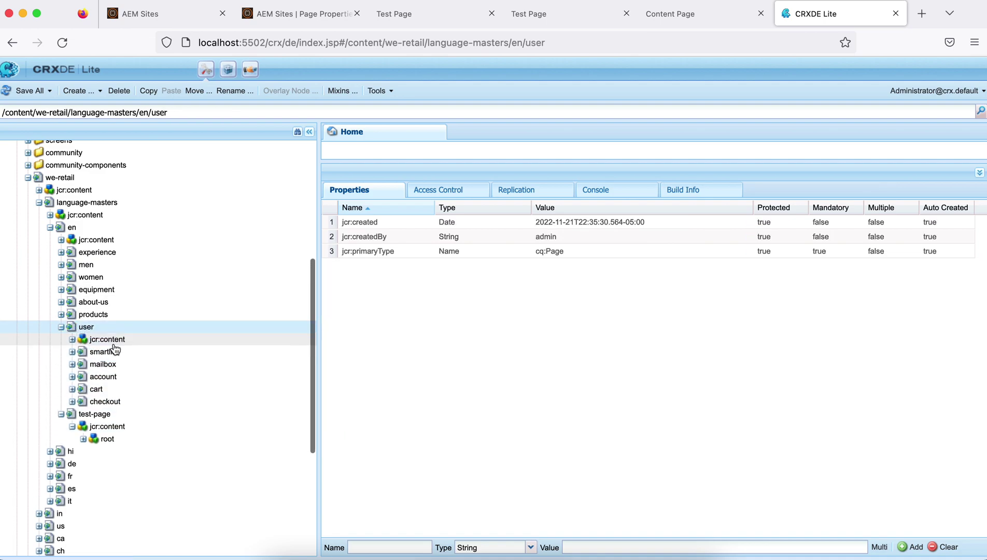
{"action": "double_click", "coordinate": [107, 340]}
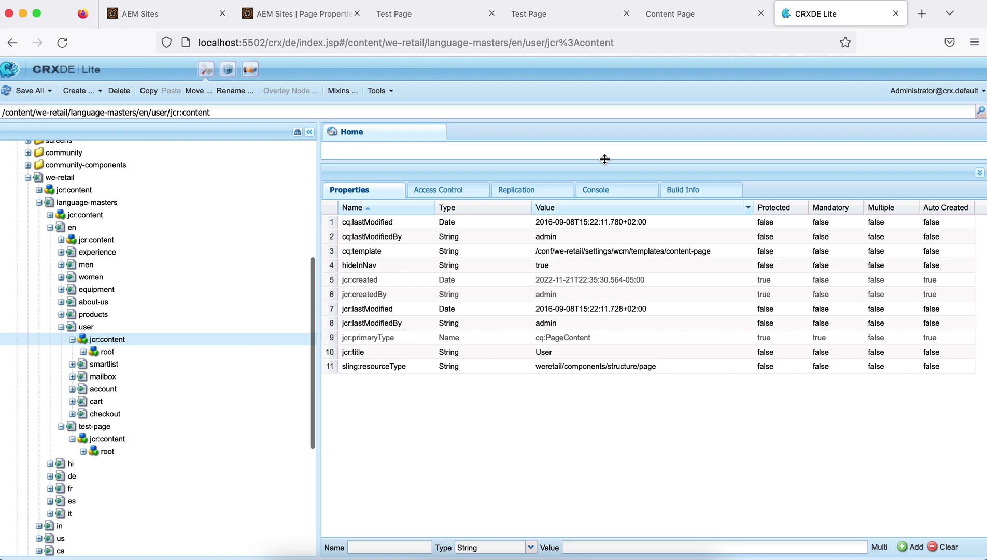